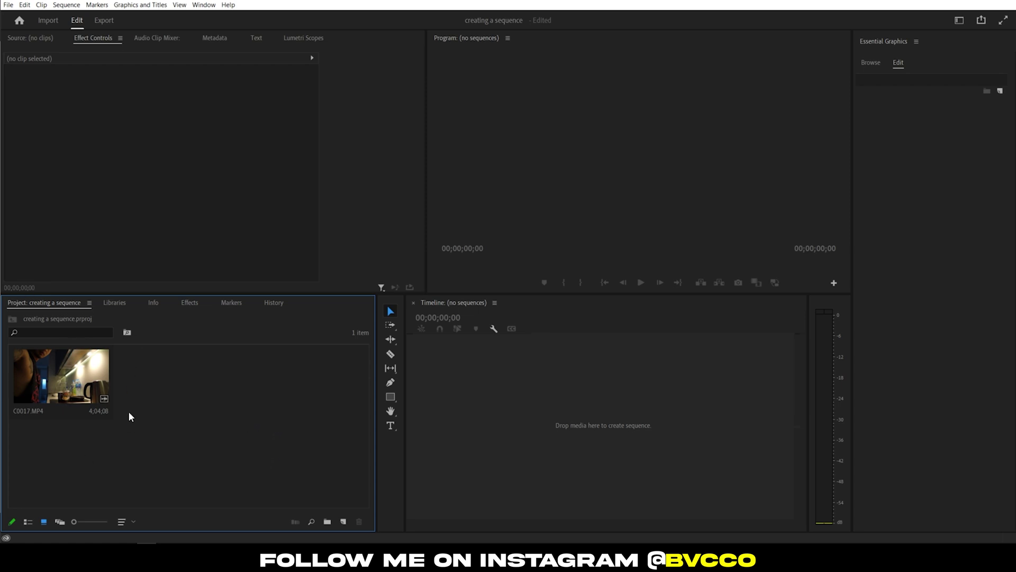
# Drag C0017.MP4 into the empty timeline to create a C0017 sequence, zoom out, then close it
pyautogui.click(59, 373)
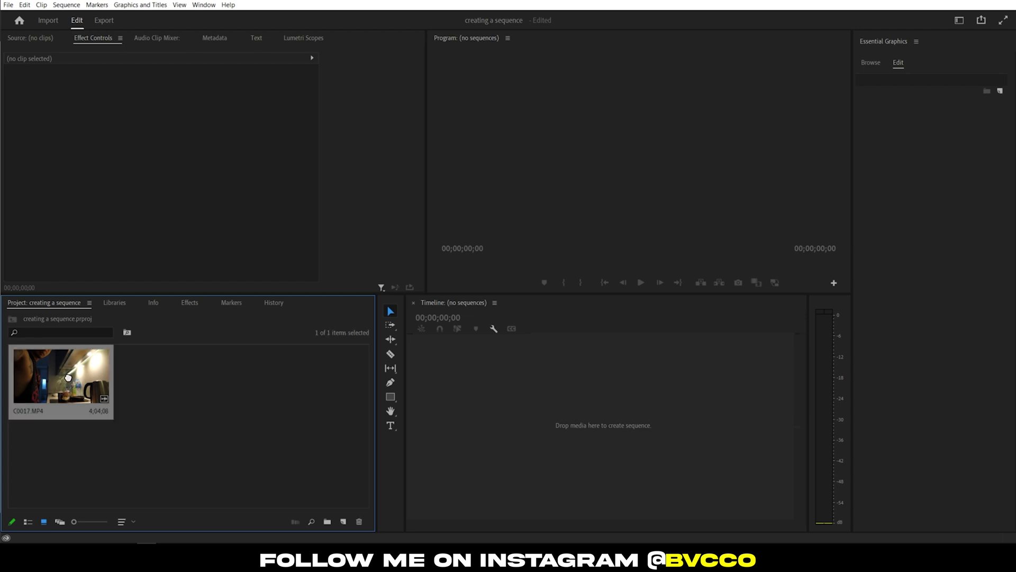
pyautogui.moveTo(74, 371); pyautogui.dragTo(585, 437)
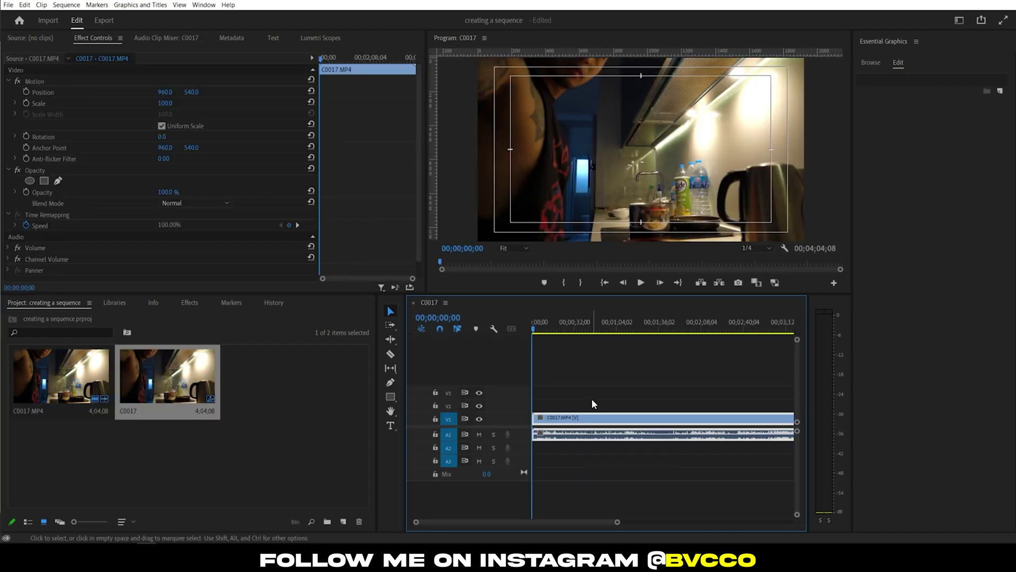
pyautogui.press('-')
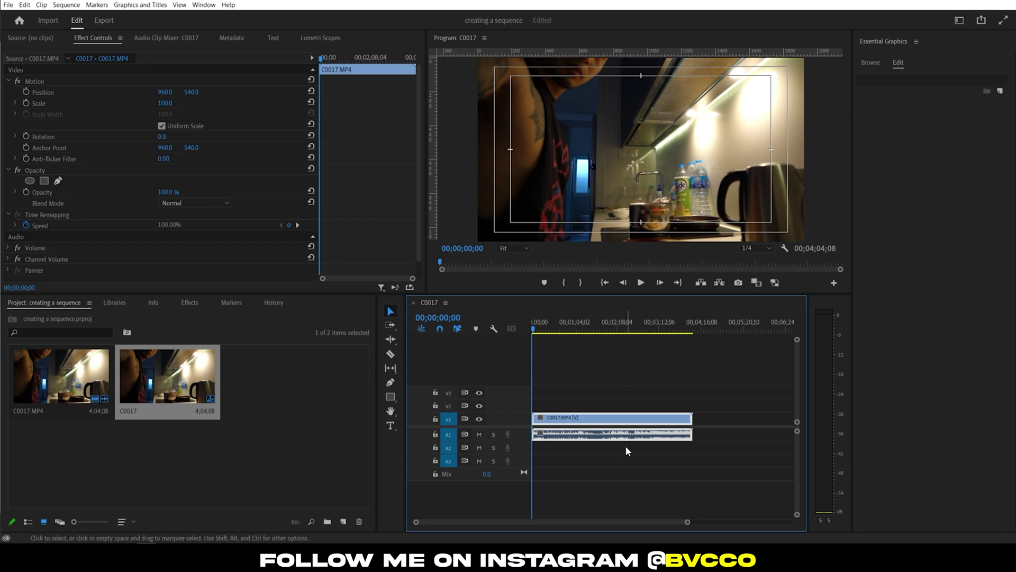
pyautogui.click(414, 303)
# Delete the C0017 sequence from the project
pyautogui.click(196, 389)
pyautogui.click(138, 412)
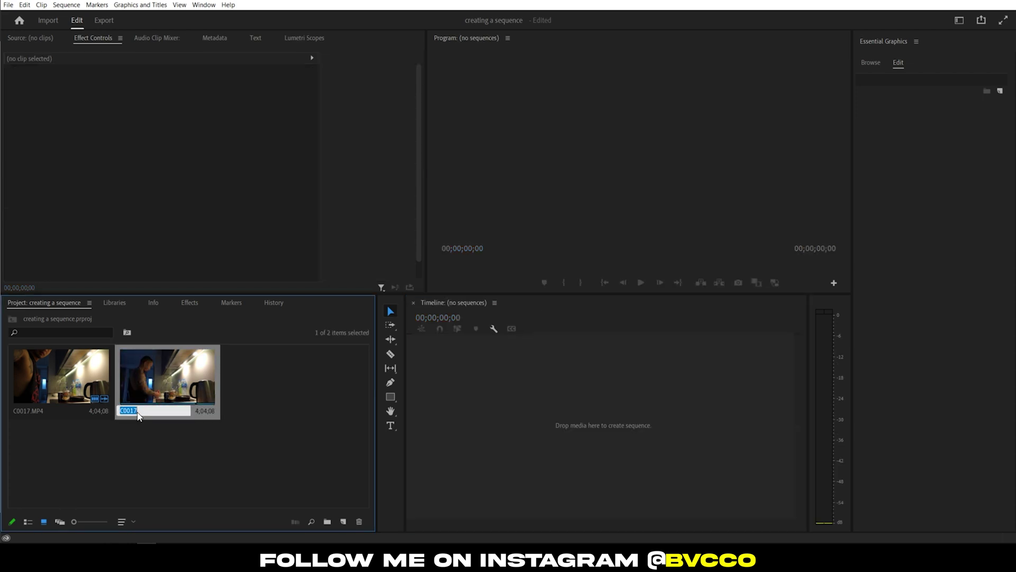
pyautogui.press('Escape')
pyautogui.press('Delete')
# Review C0017.MP4's properties, noting its 29.97 fps frame rate and source audio format
pyautogui.rightClick(57, 375)
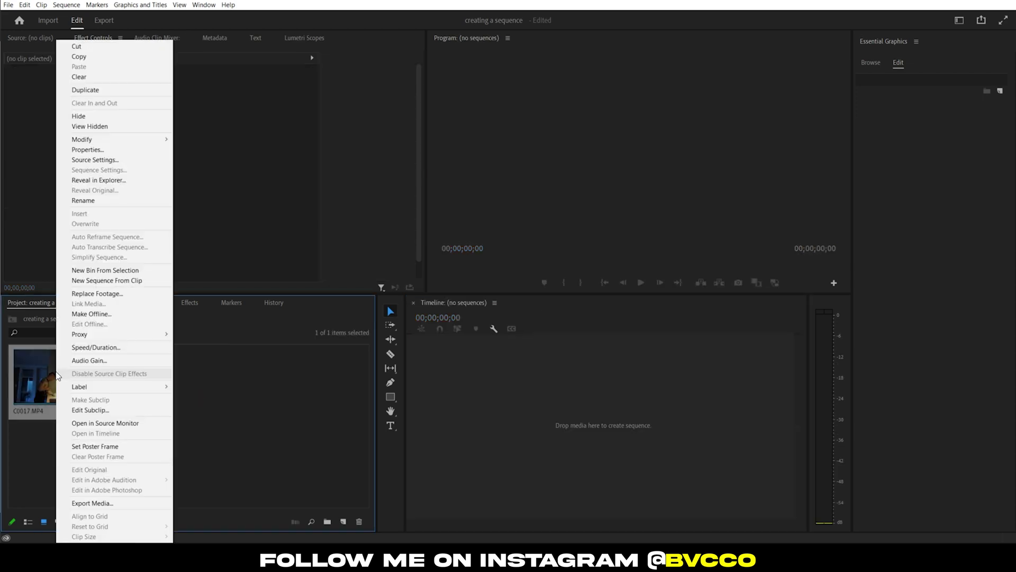
pyautogui.click(122, 149)
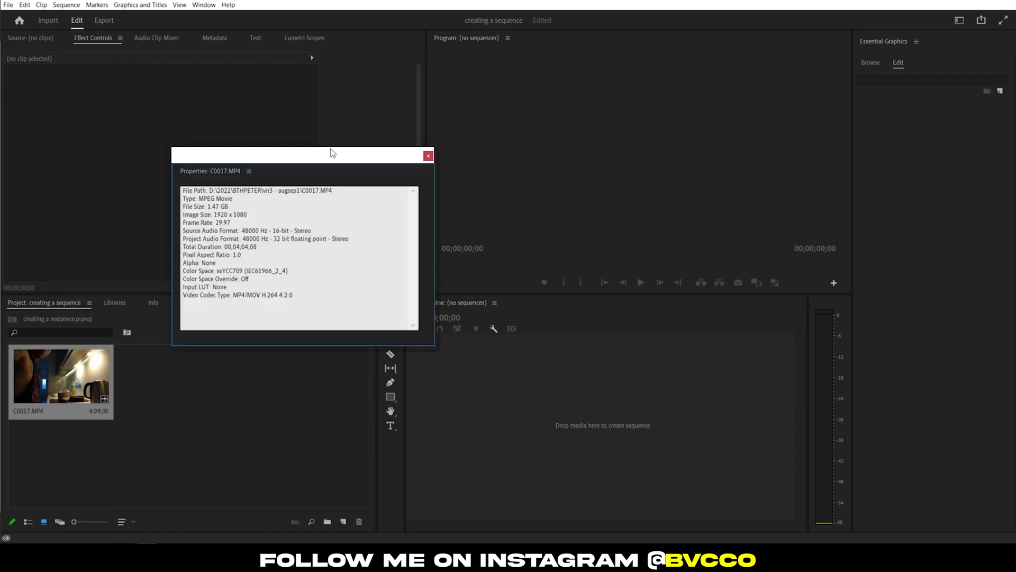
pyautogui.moveTo(332, 153); pyautogui.dragTo(447, 250)
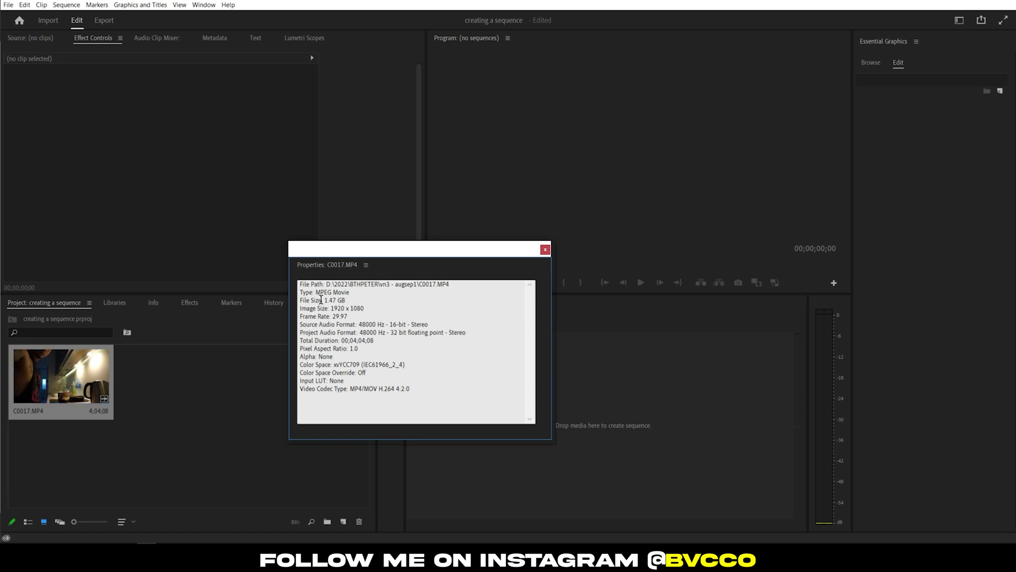
pyautogui.moveTo(326, 303); pyautogui.dragTo(423, 328)
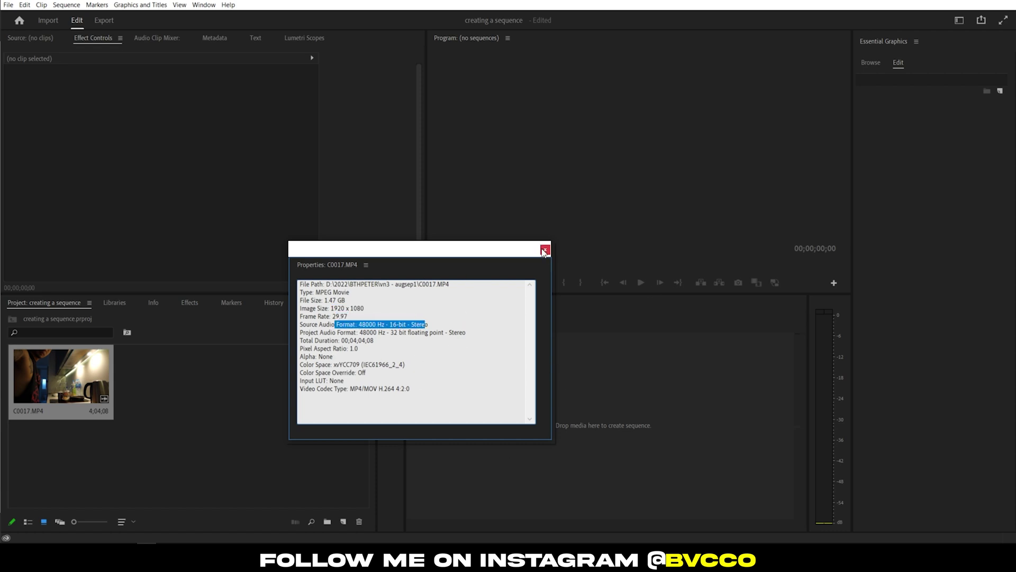
pyautogui.moveTo(300, 348); pyautogui.dragTo(359, 348)
pyautogui.click(317, 349)
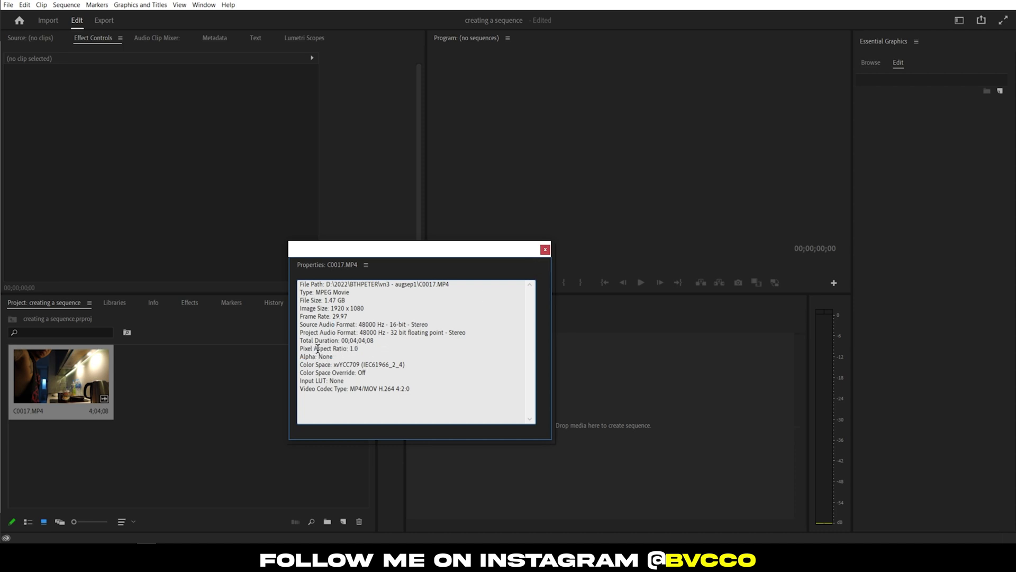
pyautogui.click(545, 250)
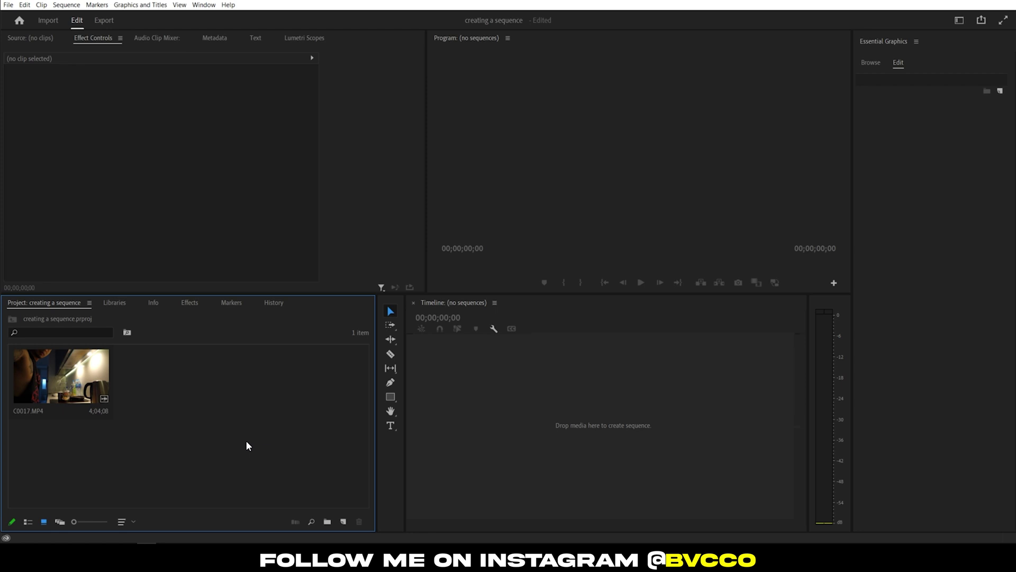
# Create Sequence 03 at 1920×1080, keeping a 29.97 fps timebase and square pixels
pyautogui.click(343, 522)
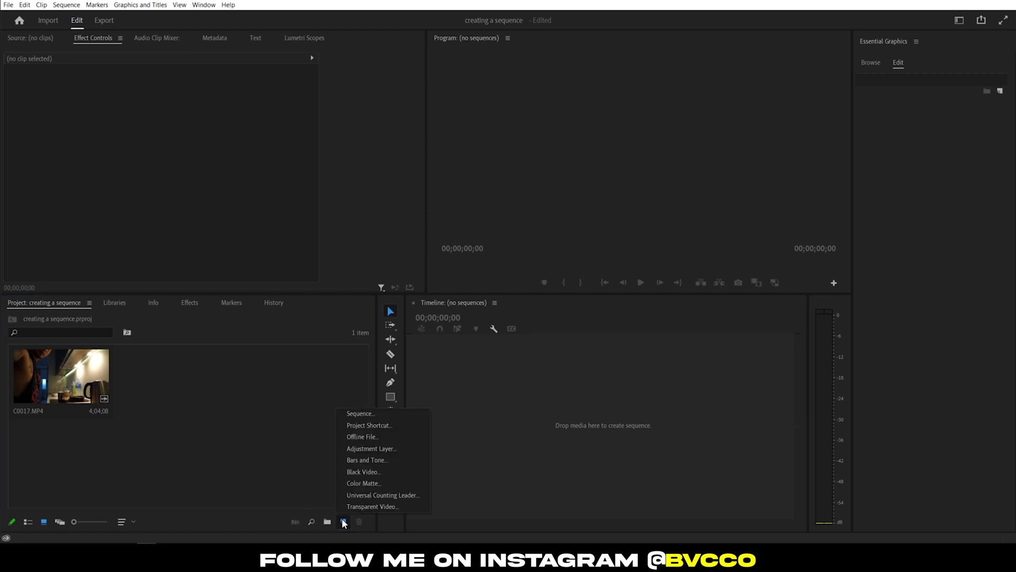
pyautogui.click(401, 412)
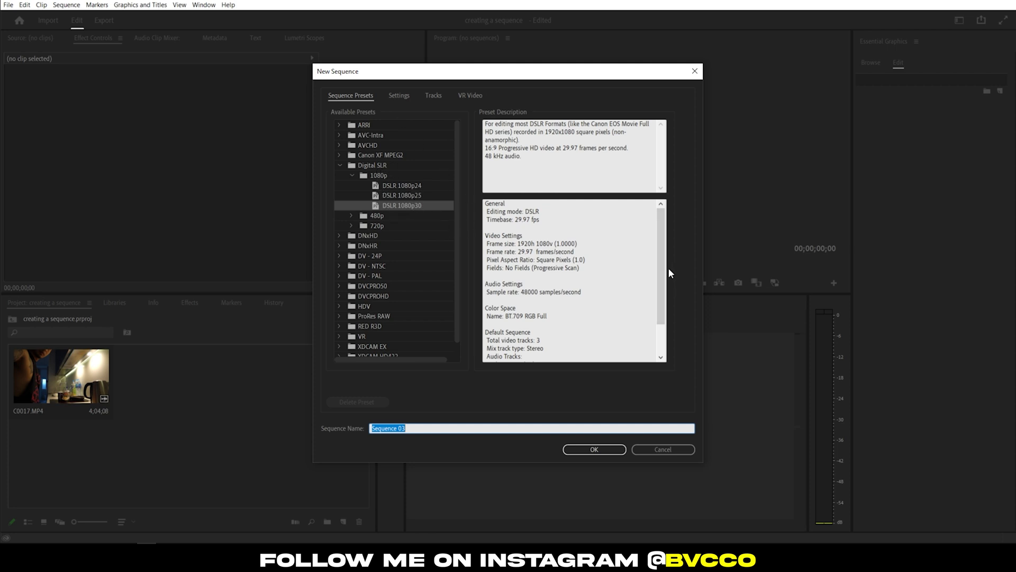
pyautogui.moveTo(668, 268); pyautogui.dragTo(667, 288)
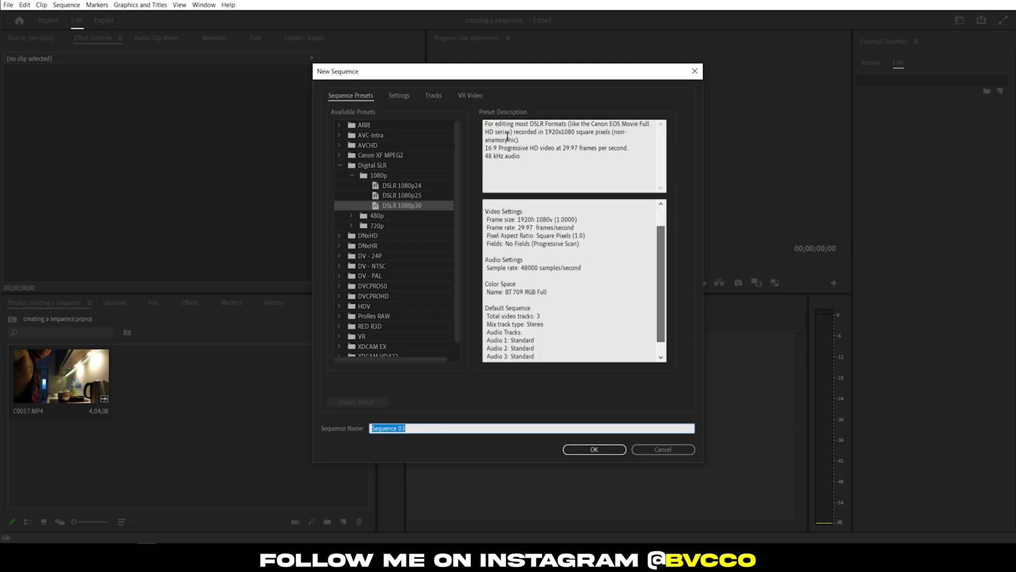
pyautogui.click(401, 97)
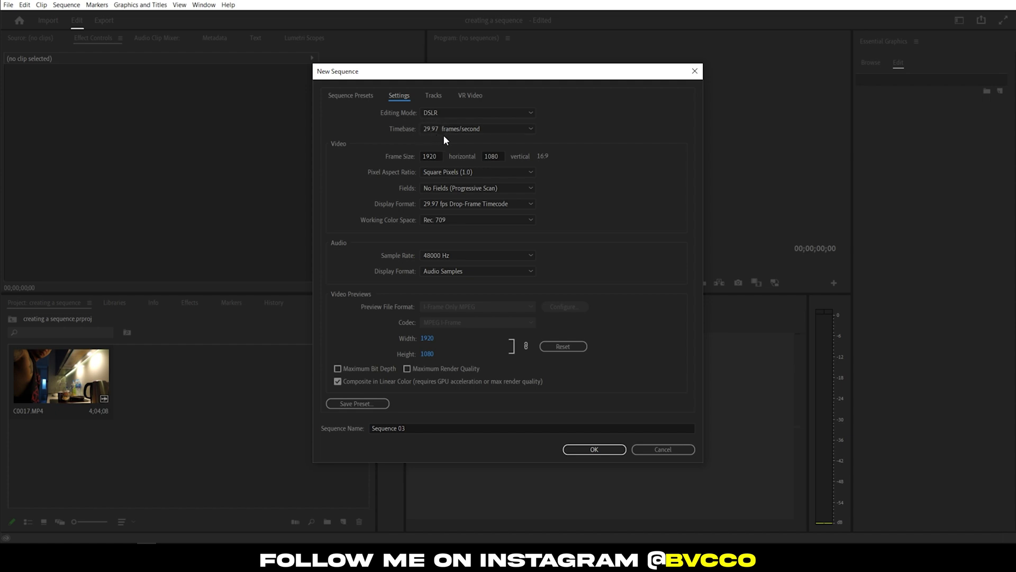
pyautogui.click(452, 127)
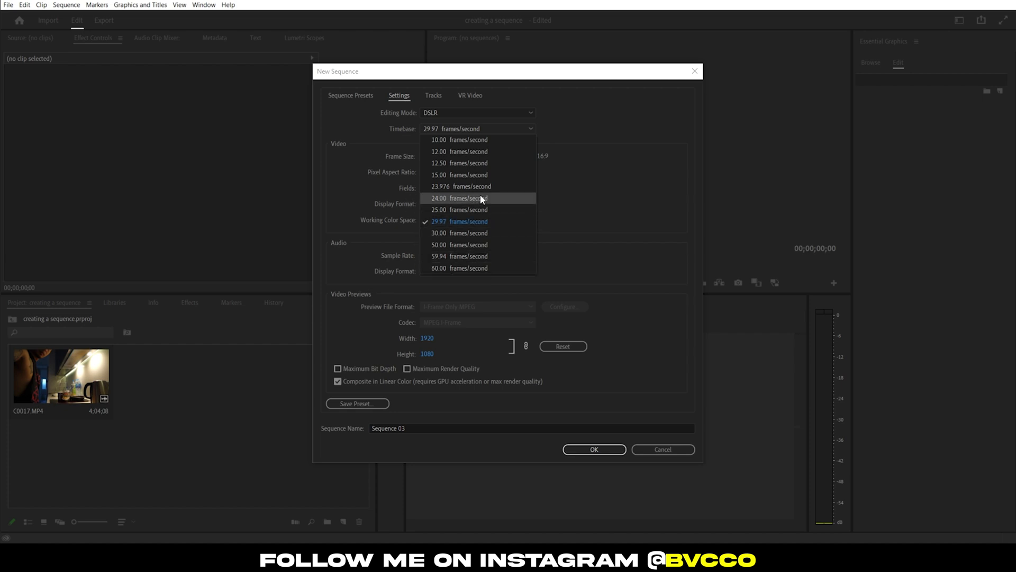
pyautogui.click(558, 194)
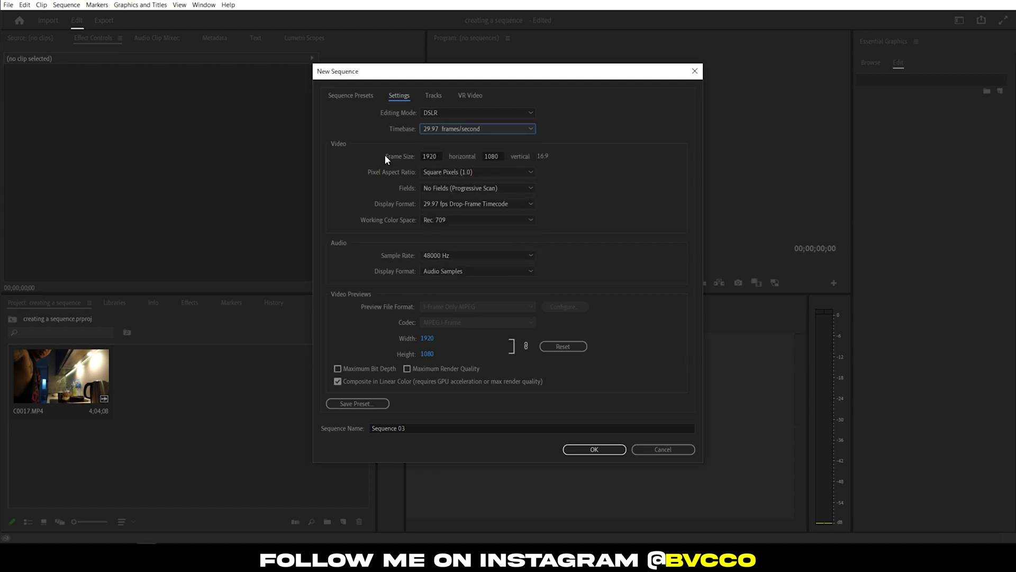
pyautogui.click(437, 168)
pyautogui.click(437, 167)
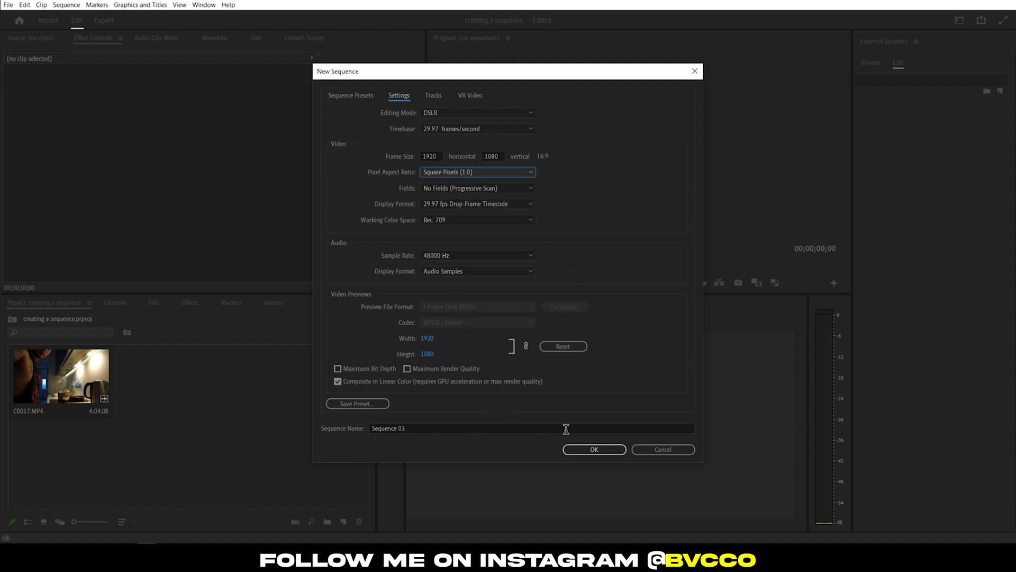
pyautogui.click(584, 453)
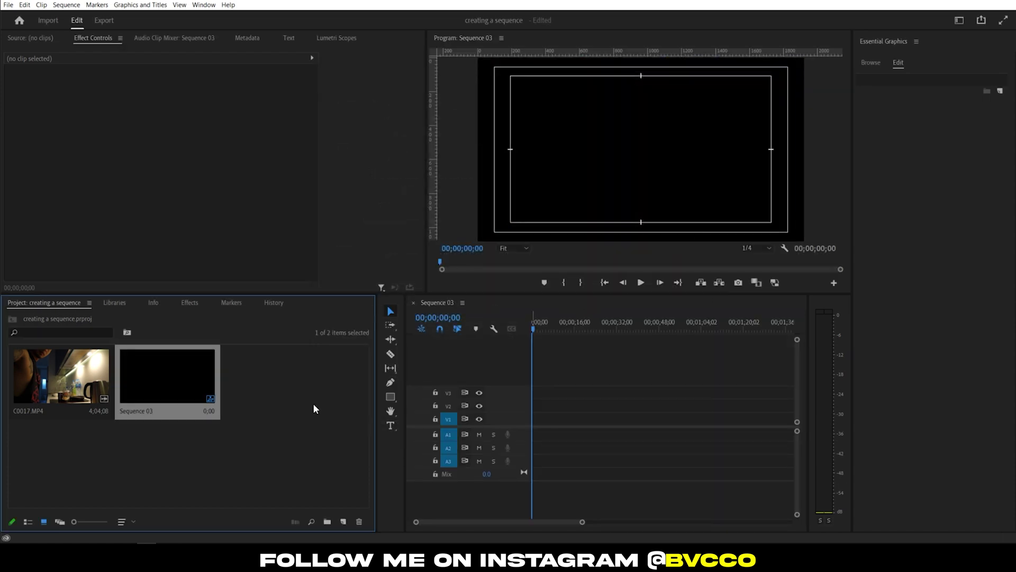
# Add C0017.MP4 to Sequence 03, scrub to 00;03;12;00, then delete the clips again
pyautogui.moveTo(215, 392); pyautogui.dragTo(535, 420)
pyautogui.press('-')
pyautogui.press('-')
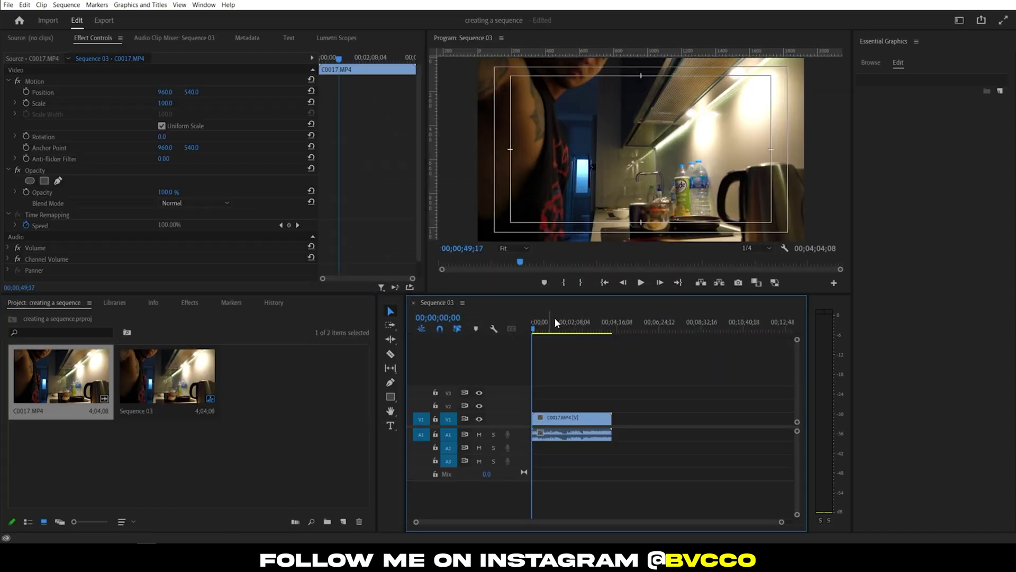
pyautogui.moveTo(554, 324); pyautogui.dragTo(583, 329)
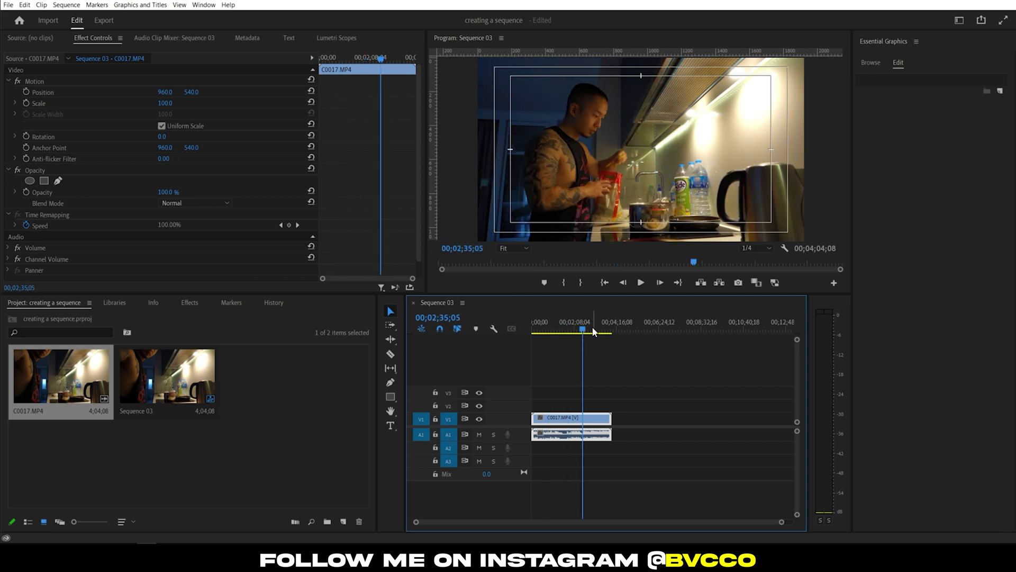
pyautogui.click(593, 330)
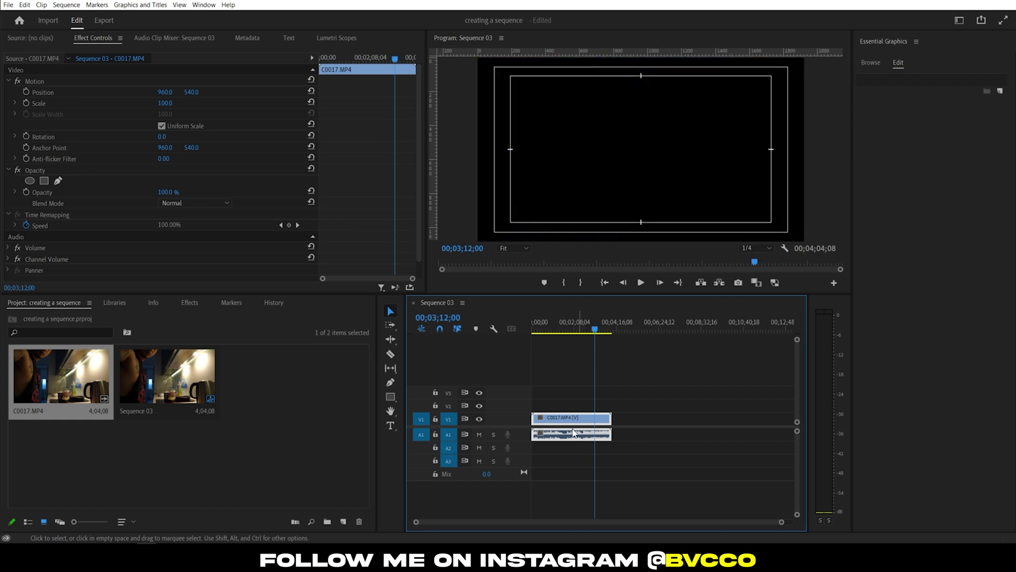
pyautogui.press('Delete')
# Build a new sequence from C0017.MP4 and rename it MAIN SEQUENCE
pyautogui.click(413, 302)
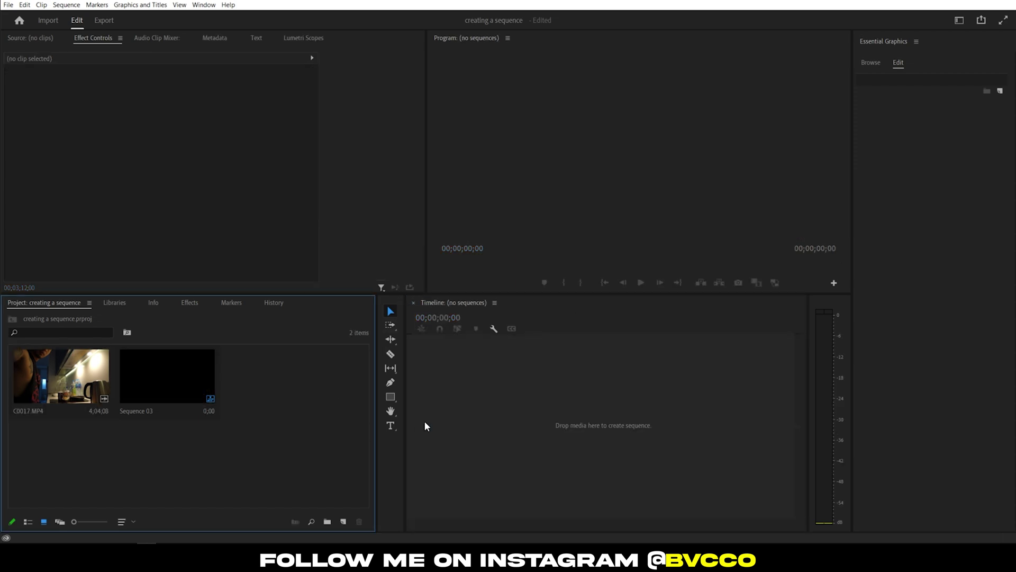
pyautogui.moveTo(76, 393); pyautogui.dragTo(496, 418)
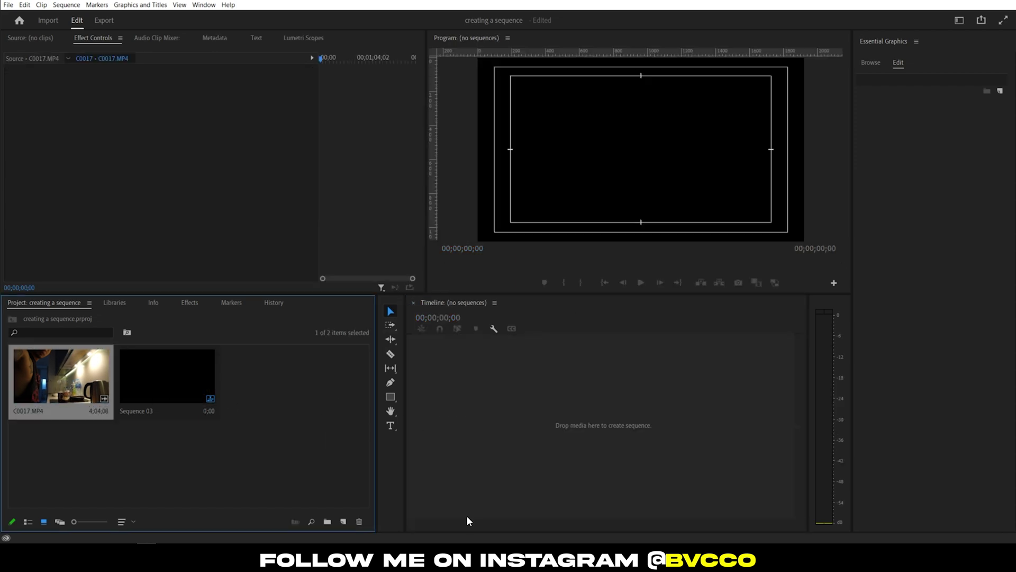
pyautogui.click(582, 408)
pyautogui.press('-')
pyautogui.press('-')
pyautogui.press('-')
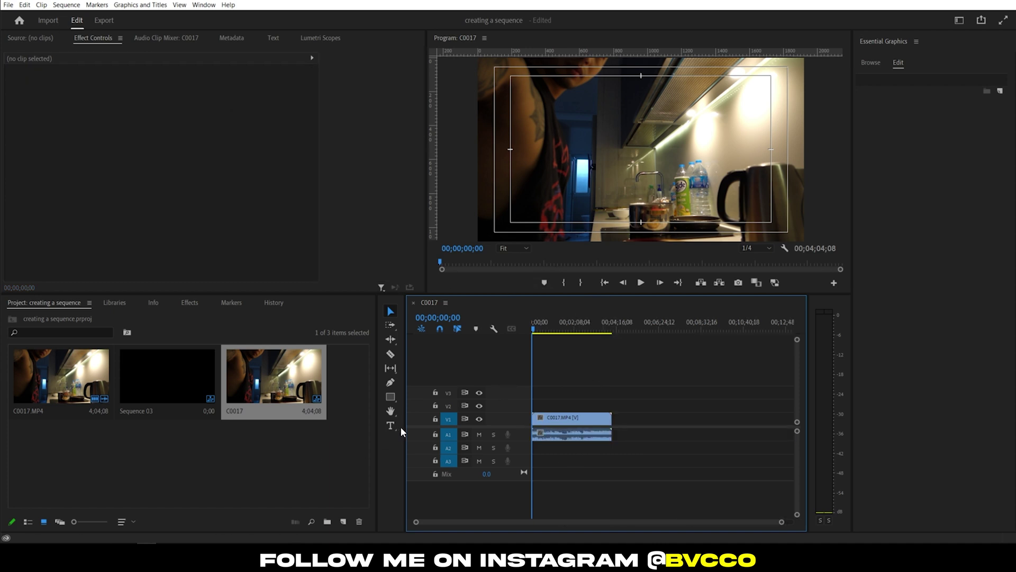
pyautogui.click(245, 409)
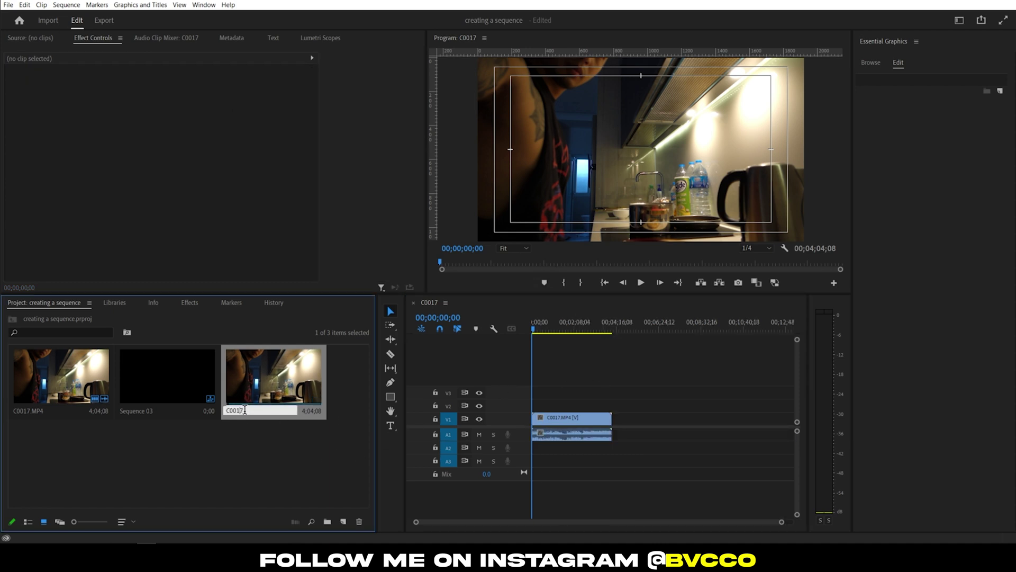
pyautogui.write('MAIN SEQUENCE')
pyautogui.click(271, 460)
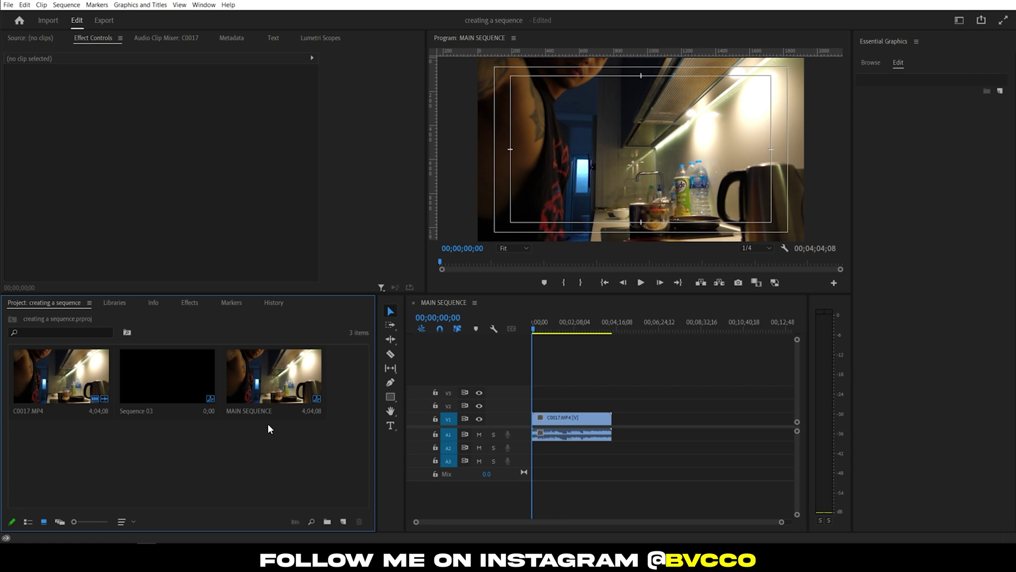
# Switch the Project panel to list view and back to icon view, keeping the project writable
pyautogui.click(28, 522)
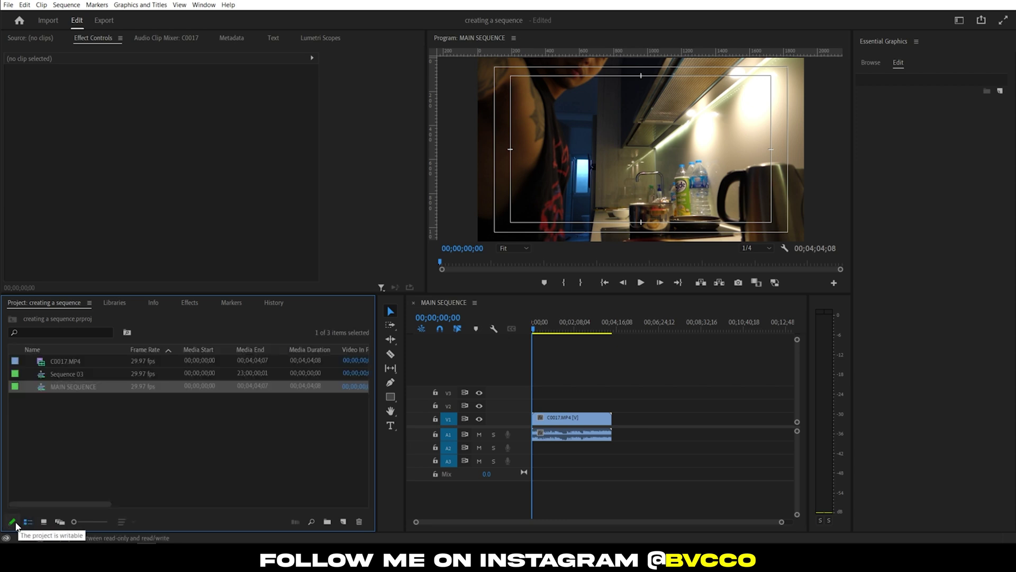
pyautogui.click(12, 522)
pyautogui.click(594, 284)
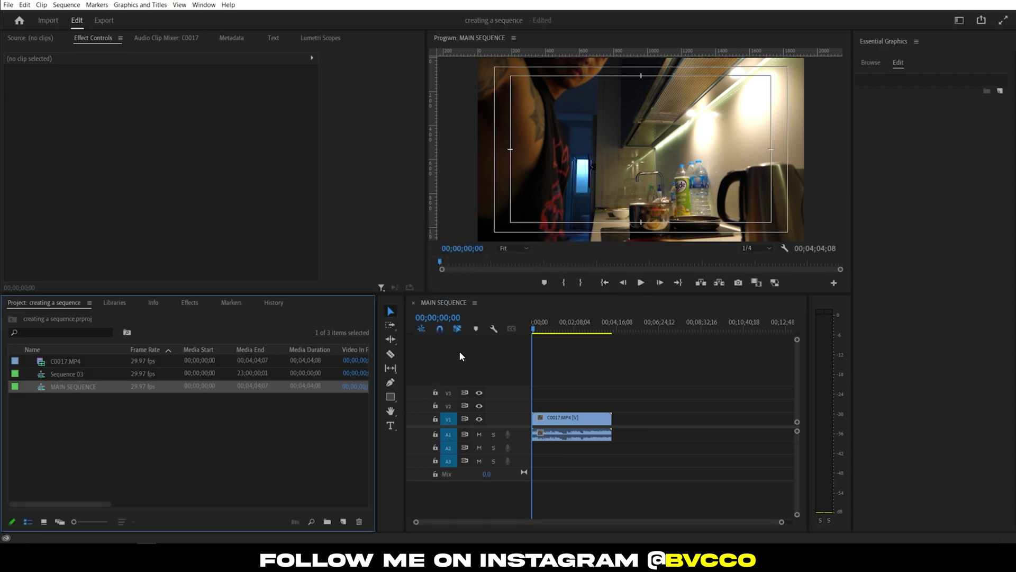
pyautogui.click(43, 522)
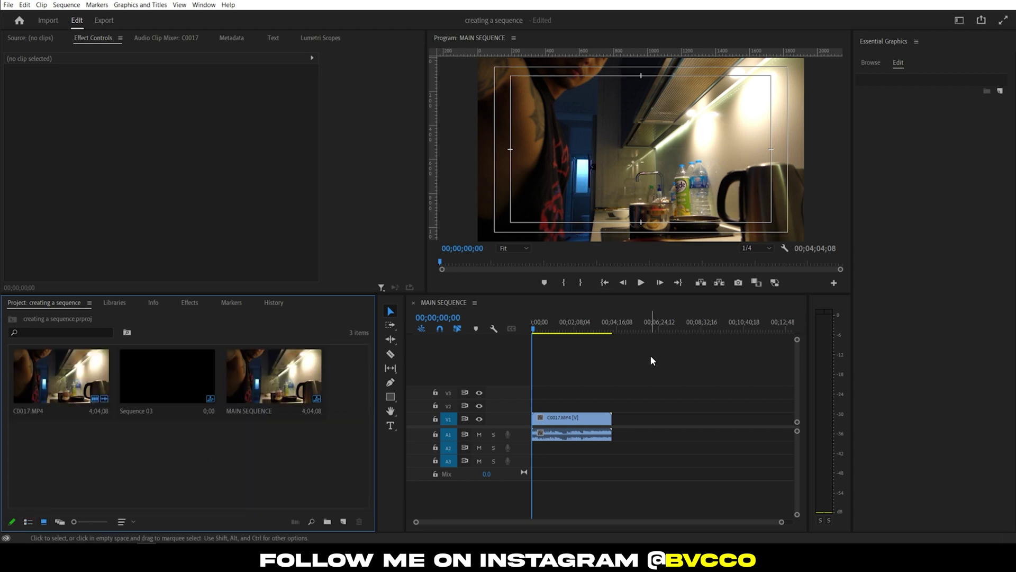
pyautogui.moveTo(651, 356); pyautogui.dragTo(571, 466)
pyautogui.click(620, 429)
pyautogui.moveTo(624, 352); pyautogui.dragTo(536, 483)
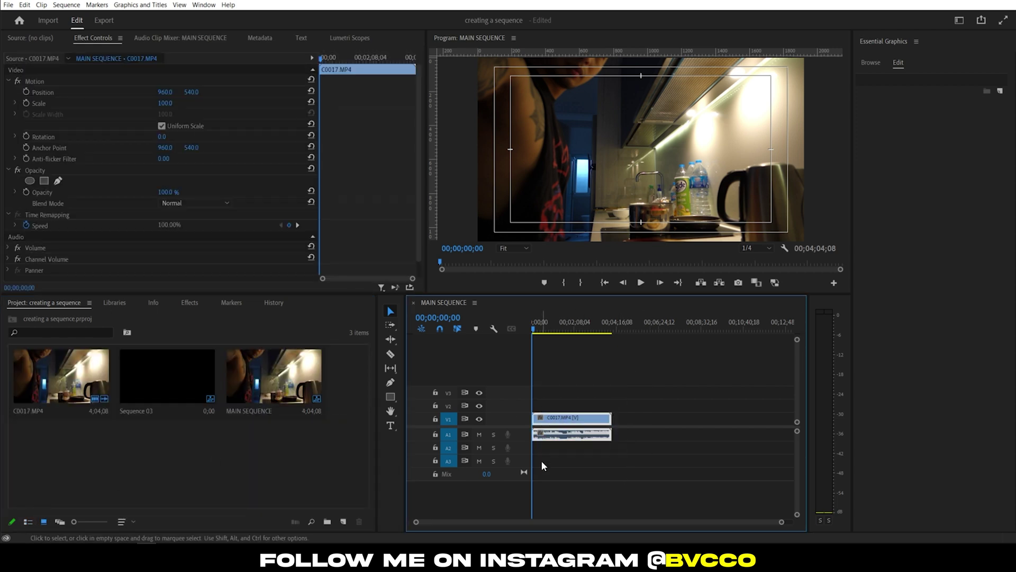
pyautogui.rightClick(259, 394)
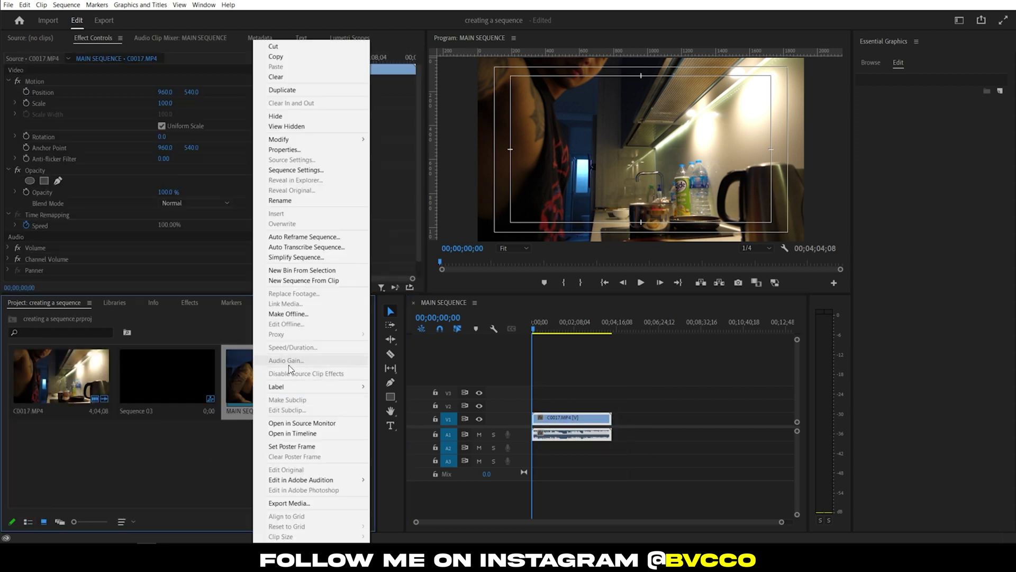
pyautogui.click(309, 170)
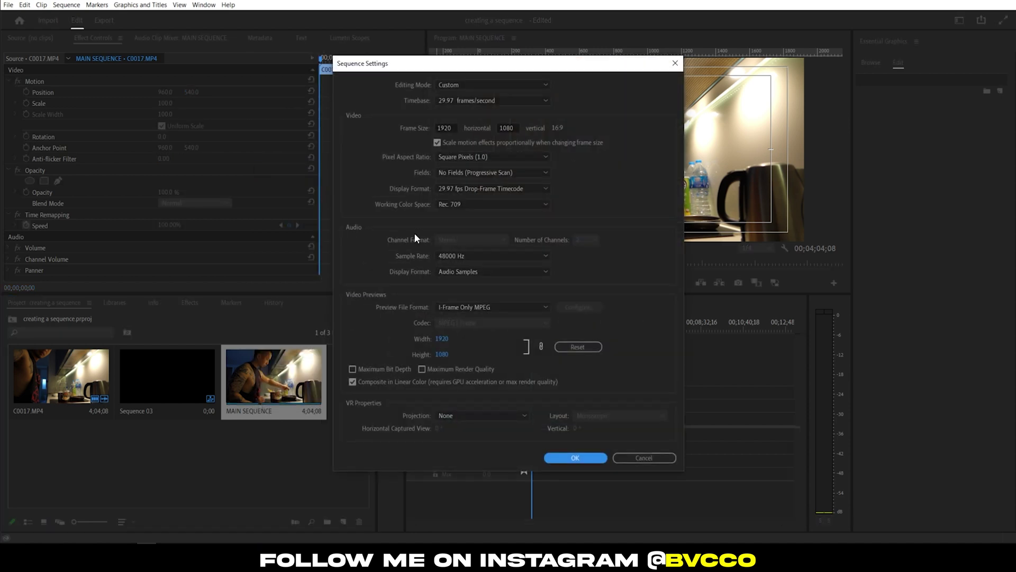
pyautogui.click(656, 457)
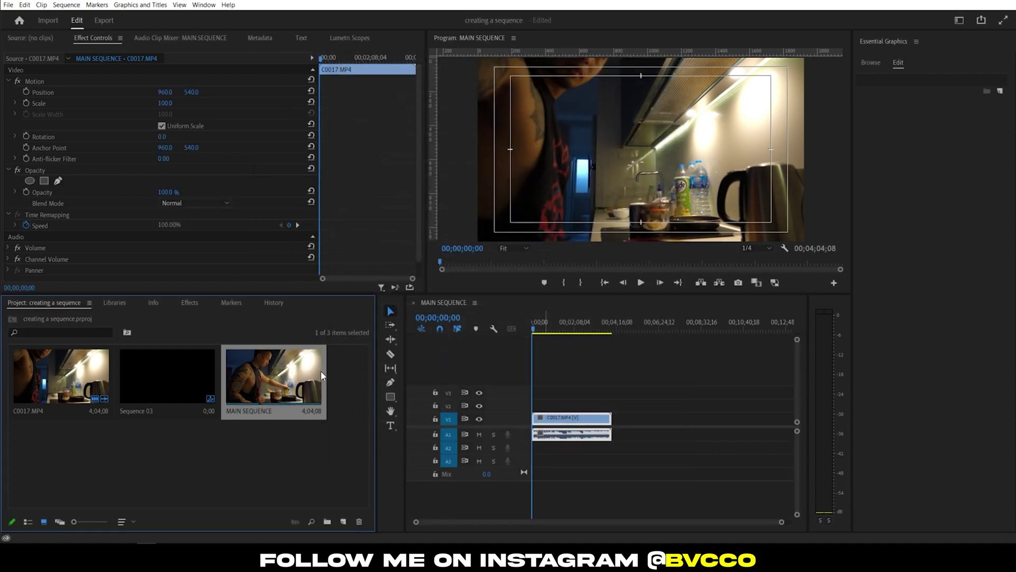
pyautogui.rightClick(287, 378)
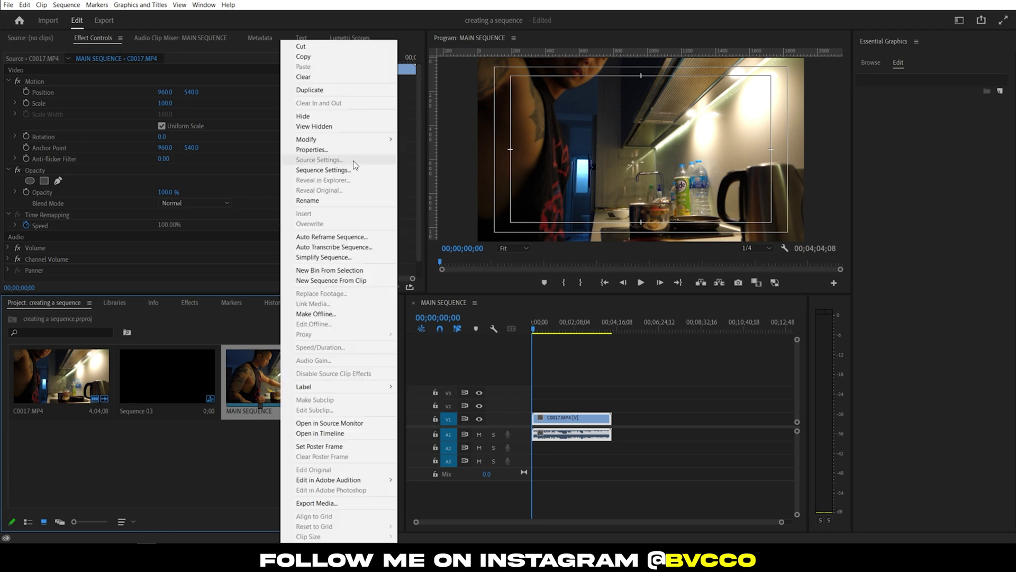
pyautogui.click(354, 169)
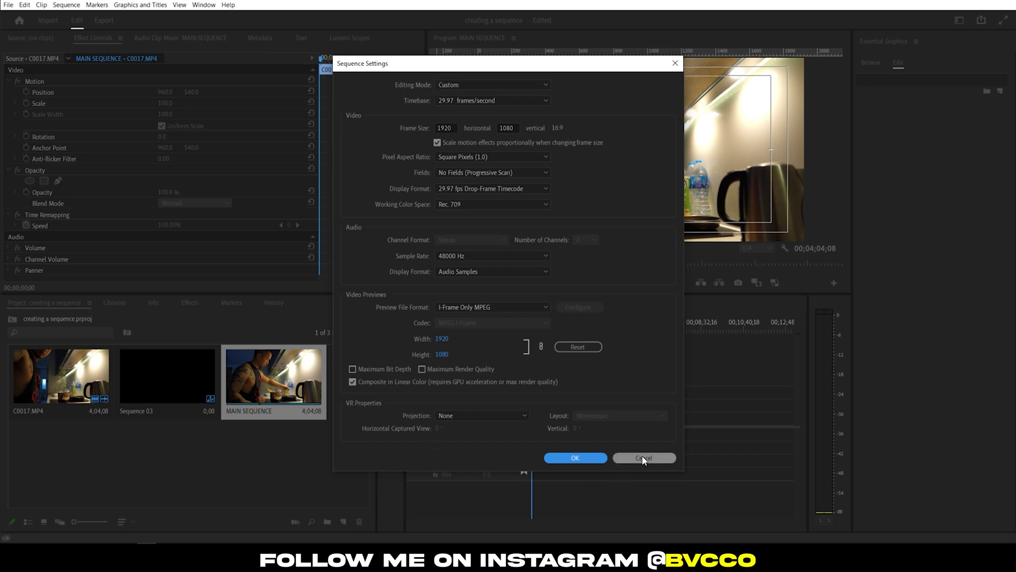
pyautogui.moveTo(459, 64); pyautogui.dragTo(359, 109)
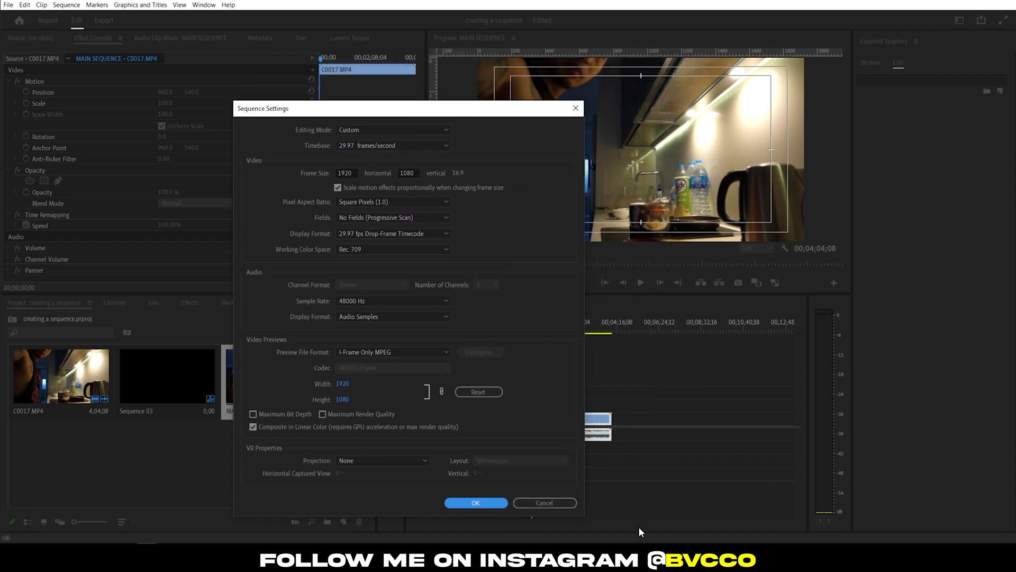
pyautogui.click(545, 504)
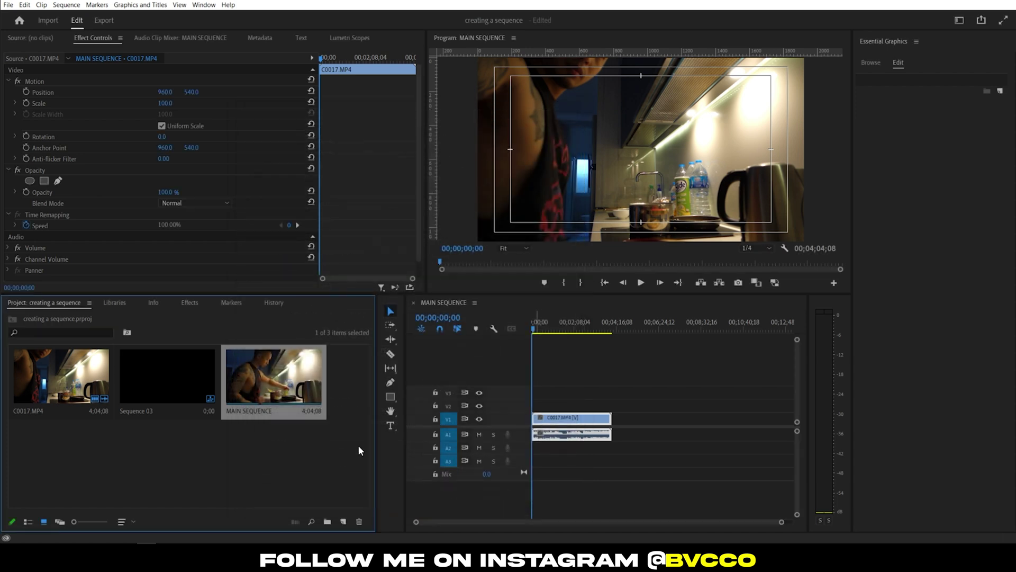
pyautogui.rightClick(266, 377)
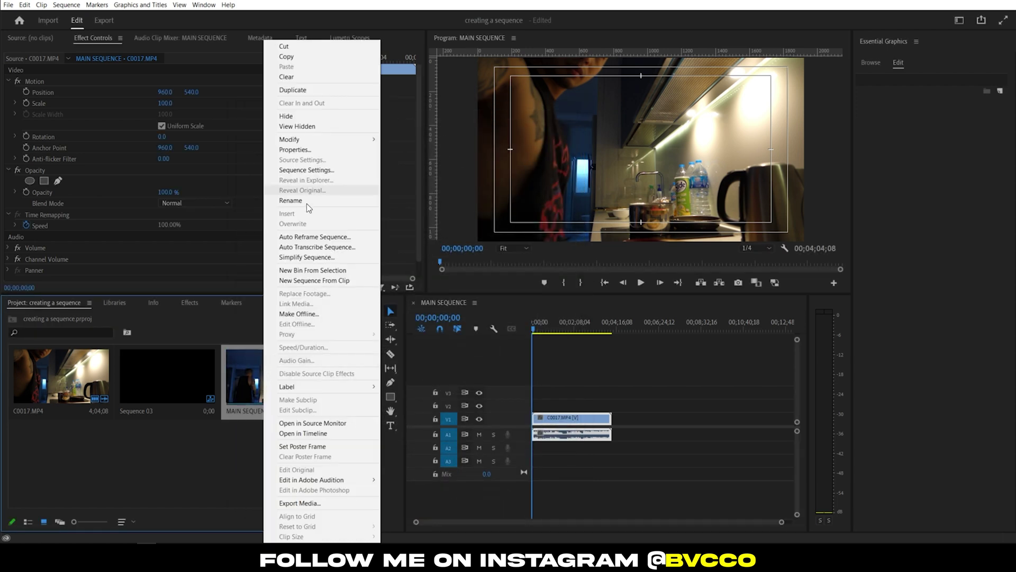
# Start a new sequence and compare its presets with its detailed settings
pyautogui.press('Escape')
pyautogui.click(341, 522)
pyautogui.click(360, 416)
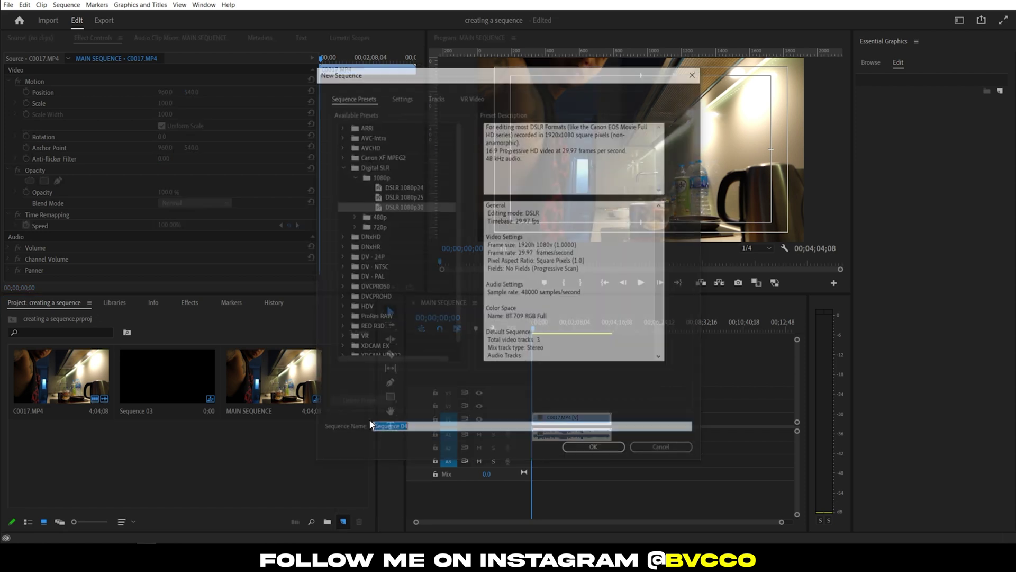
pyautogui.click(400, 95)
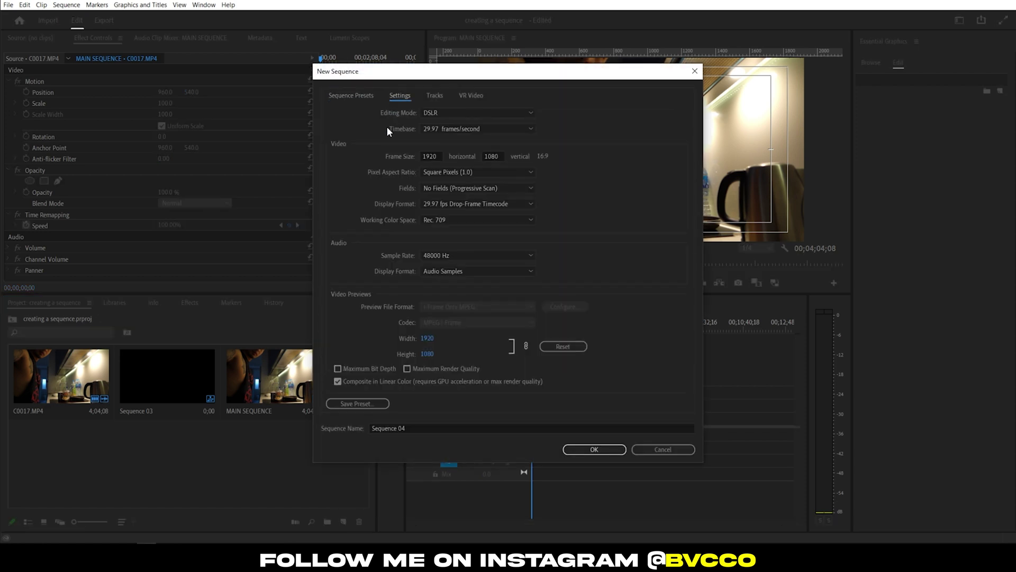
pyautogui.click(353, 96)
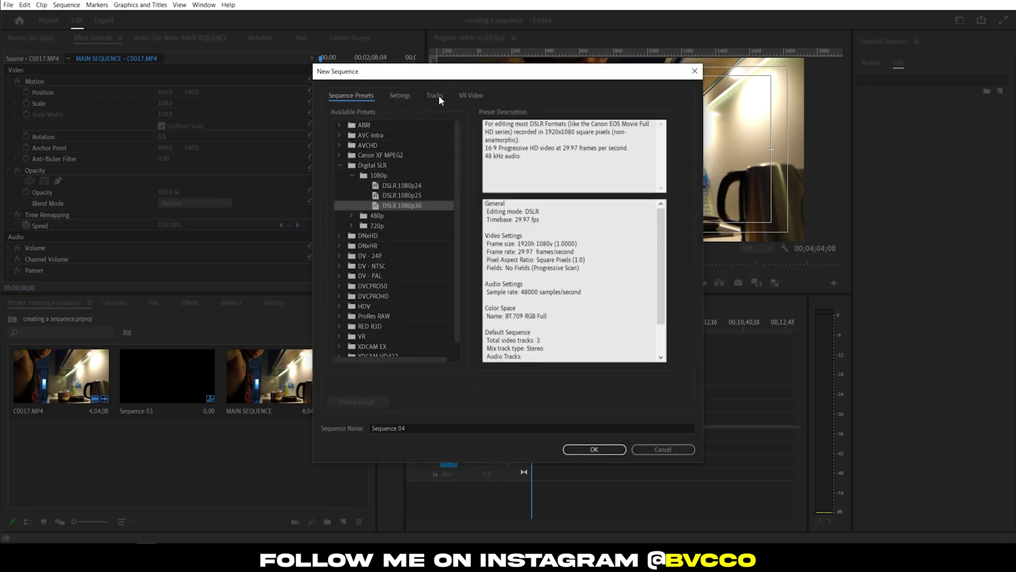
pyautogui.click(400, 98)
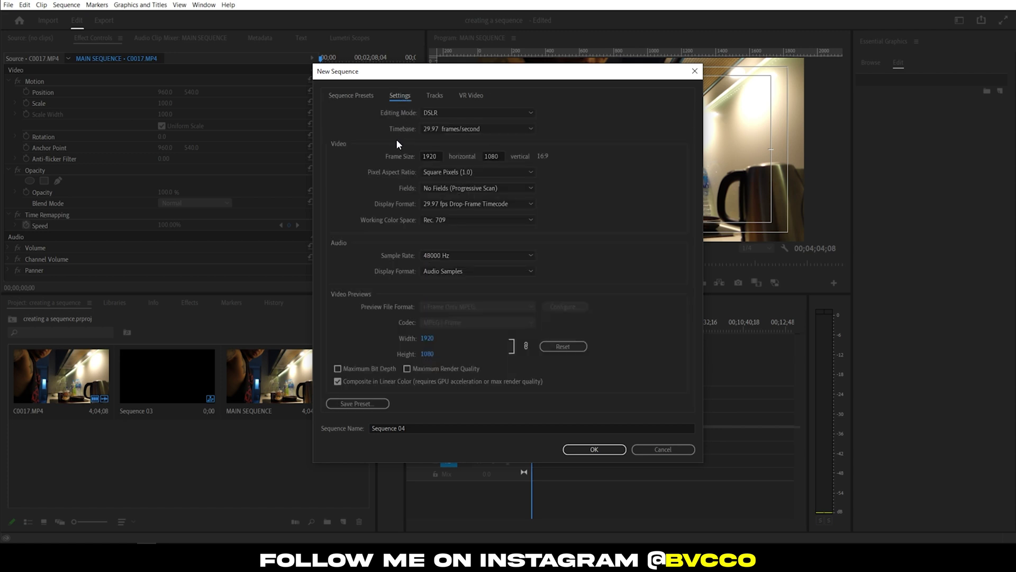
pyautogui.click(351, 95)
pyautogui.click(401, 97)
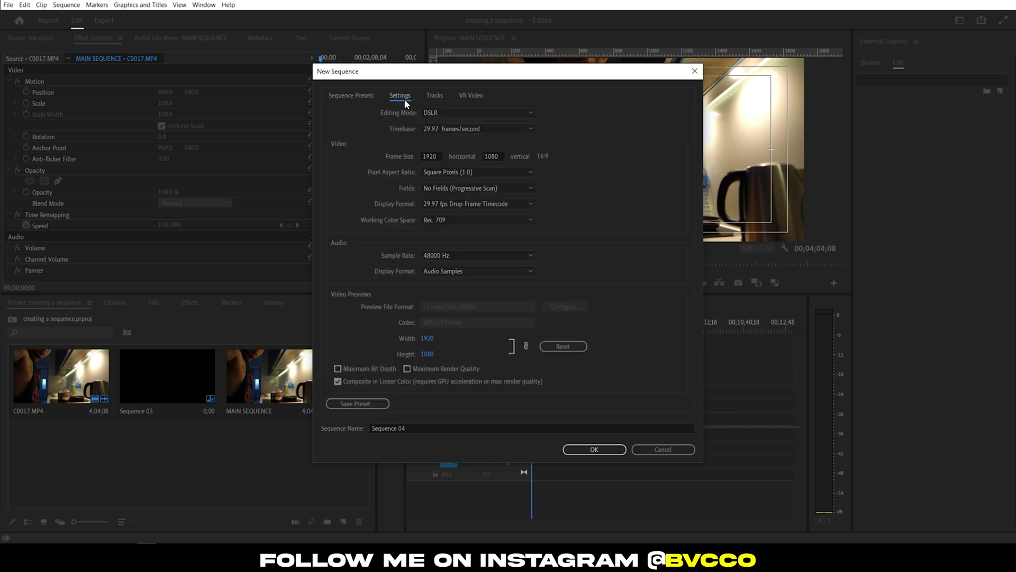
# Set the editing mode to Custom with a 3840 × 2160 frame size
pyautogui.click(465, 113)
pyautogui.scroll(3, 445, 127)
pyautogui.click(431, 125)
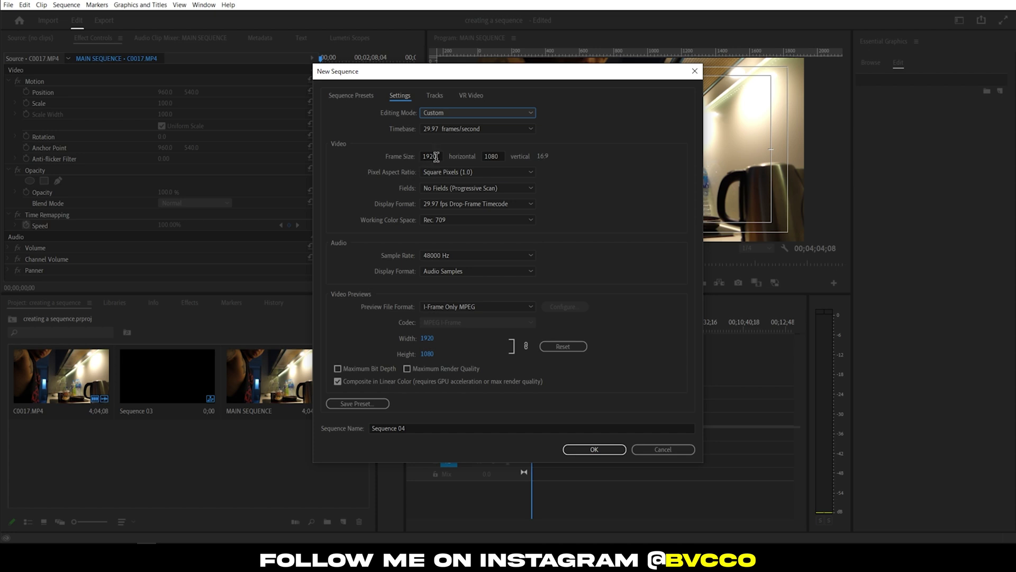
pyautogui.moveTo(436, 157); pyautogui.dragTo(372, 155)
pyautogui.write('3840')
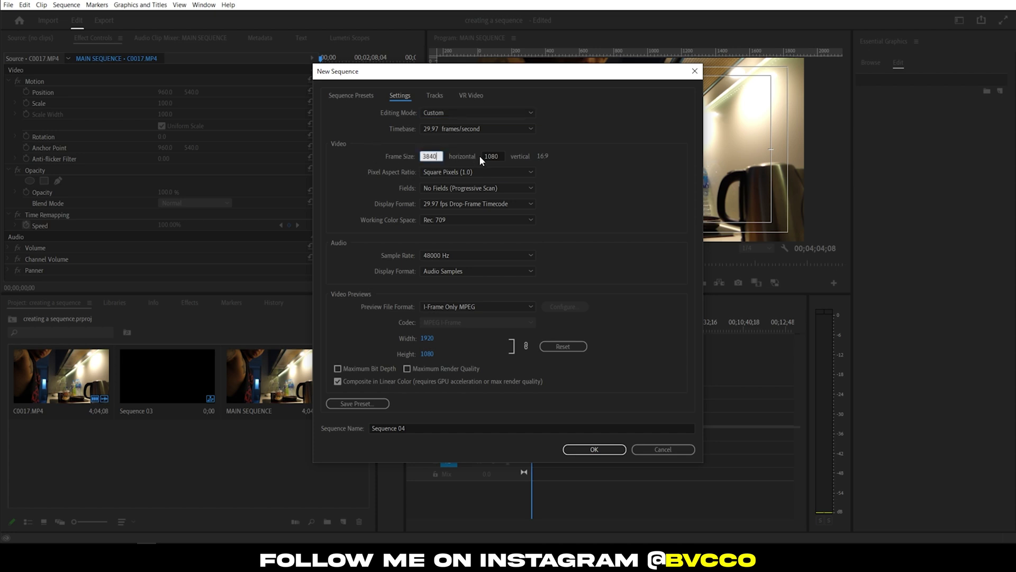
pyautogui.moveTo(479, 154); pyautogui.dragTo(506, 158)
pyautogui.write('2160')
pyautogui.click(658, 281)
# Create Sequence 04, add C0017.MP4 keeping the existing 4K settings, then delete the clips
pyautogui.click(593, 450)
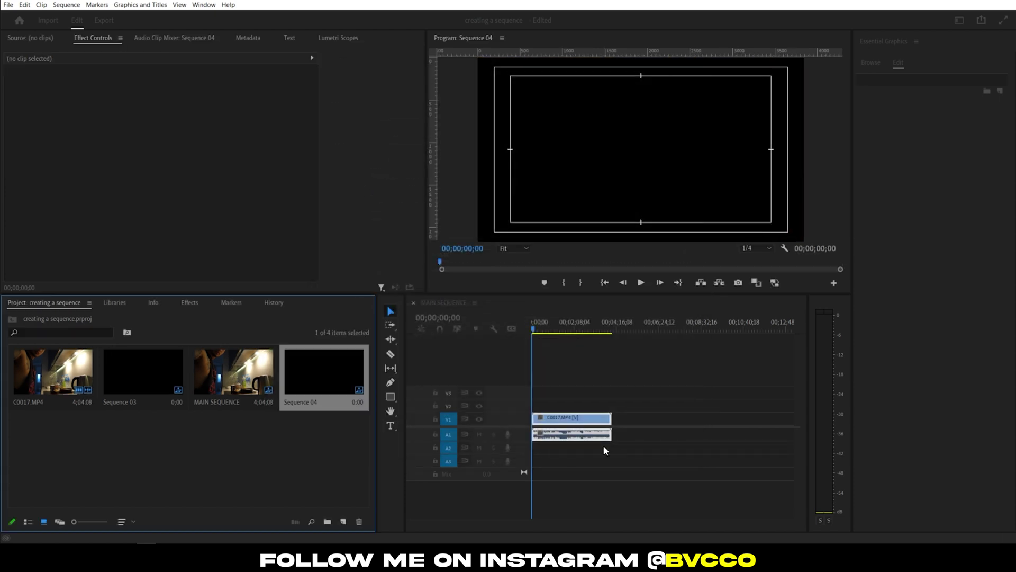
pyautogui.moveTo(55, 379); pyautogui.dragTo(513, 424)
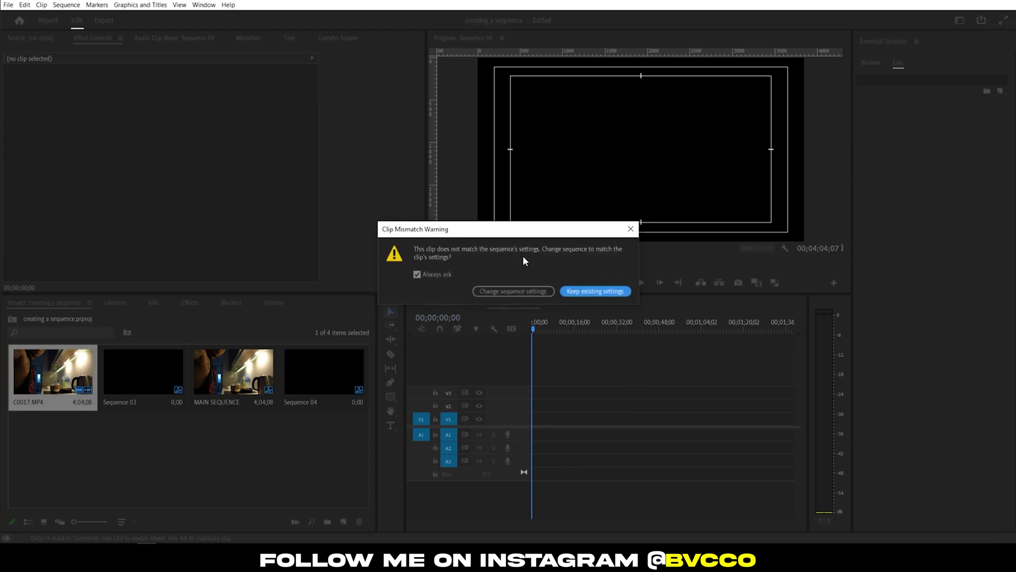
pyautogui.click(587, 323)
pyautogui.press('\\')
pyautogui.moveTo(610, 379); pyautogui.dragTo(576, 465)
pyautogui.press('Delete')
# Close Sequence 04 and show MAIN SEQUENCE fitted in the timeline
pyautogui.click(444, 302)
pyautogui.click(489, 302)
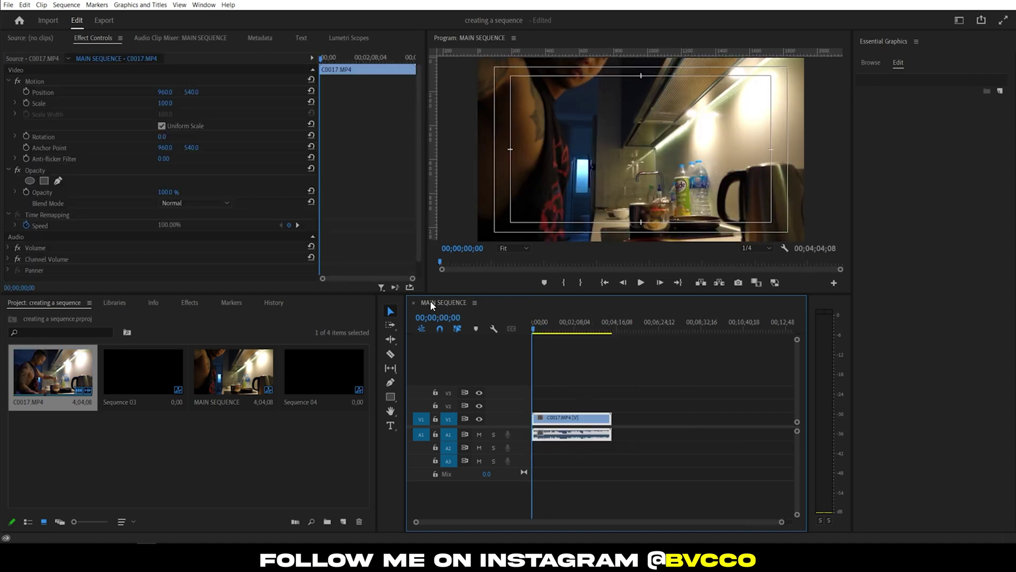
pyautogui.click(554, 382)
pyautogui.press('\\')
pyautogui.press('-')
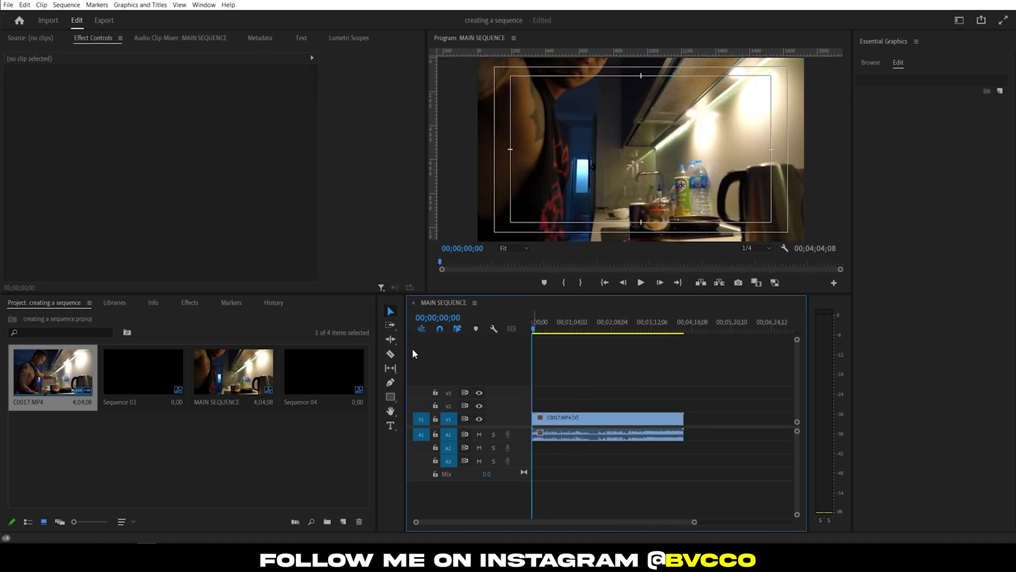
pyautogui.rightClick(228, 382)
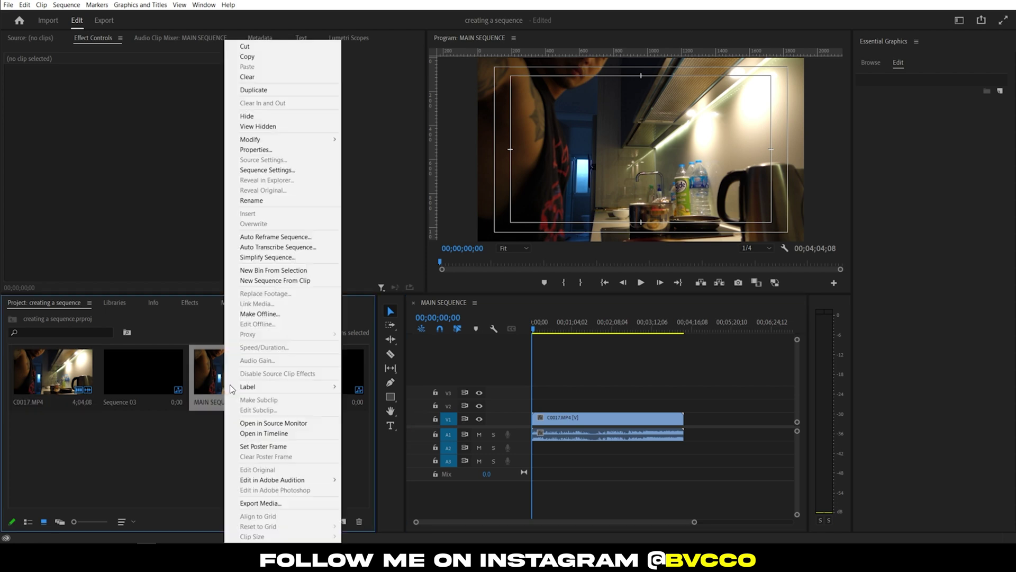
# Check MAIN SEQUENCE's settings without changes, then delete its clip from the timeline
pyautogui.click(302, 173)
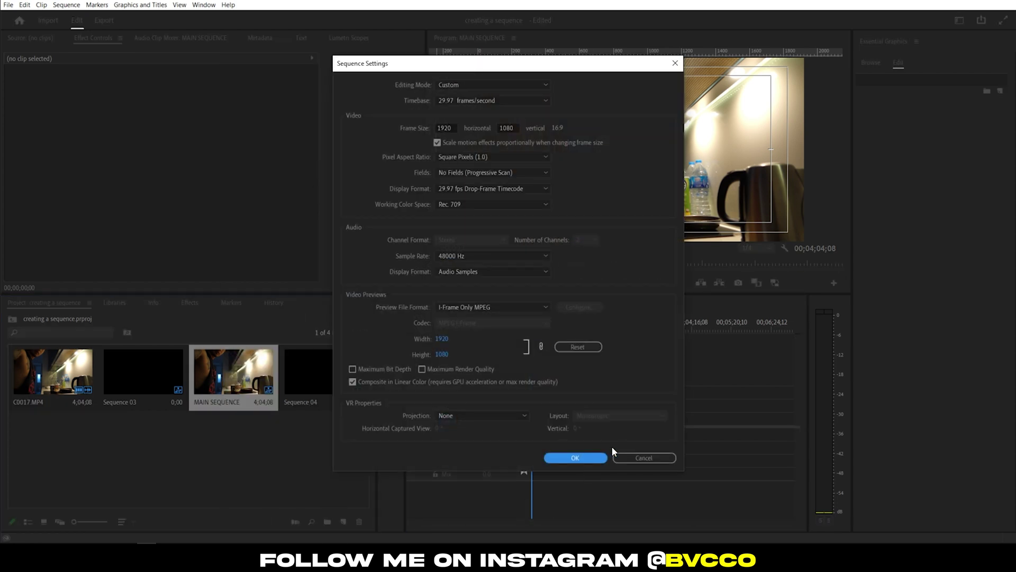
pyautogui.click(641, 459)
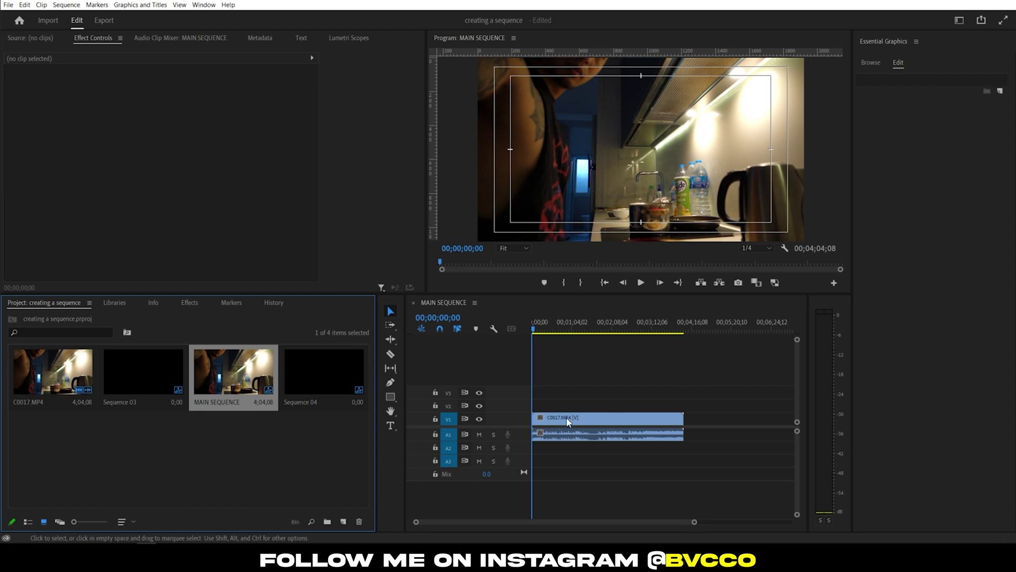
pyautogui.press('-')
pyautogui.click(466, 494)
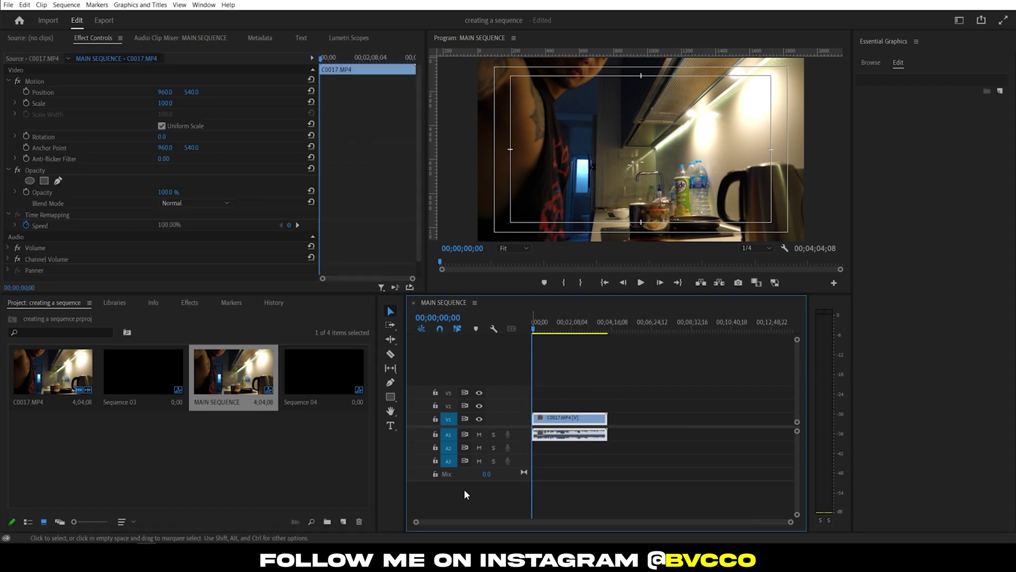
pyautogui.press('Delete')
# Build a fresh C0017 sequence from the clip and load C0017.MP4 in the Source monitor
pyautogui.click(413, 302)
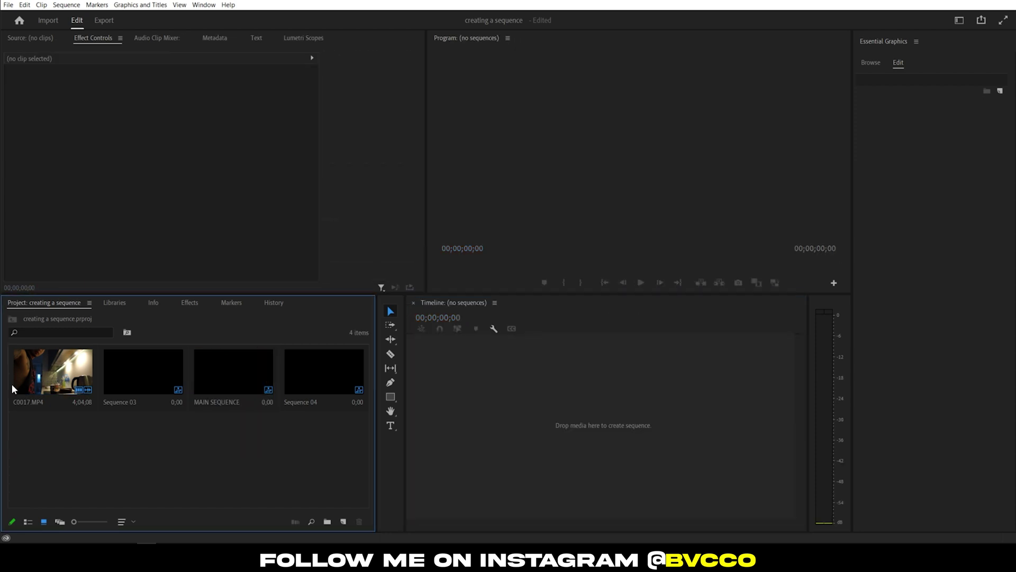
pyautogui.moveTo(13, 389); pyautogui.dragTo(549, 416)
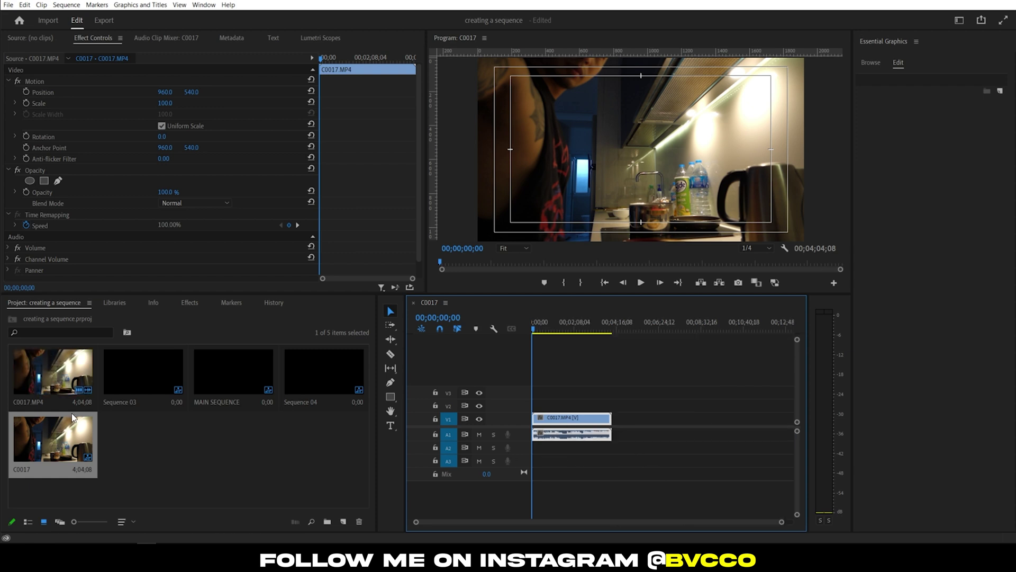
pyautogui.click(24, 473)
pyautogui.doubleClick(25, 473)
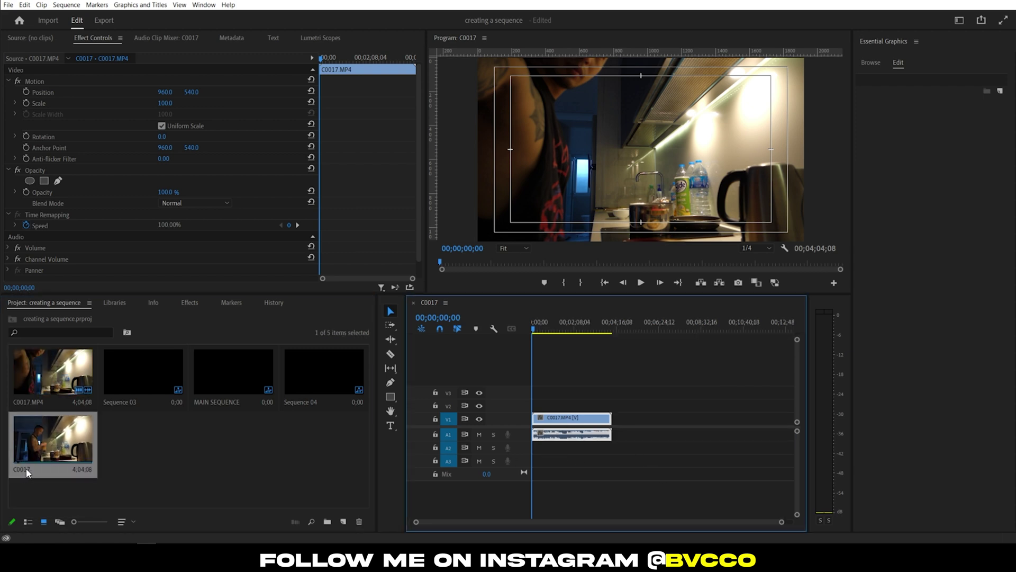
pyautogui.doubleClick(27, 401)
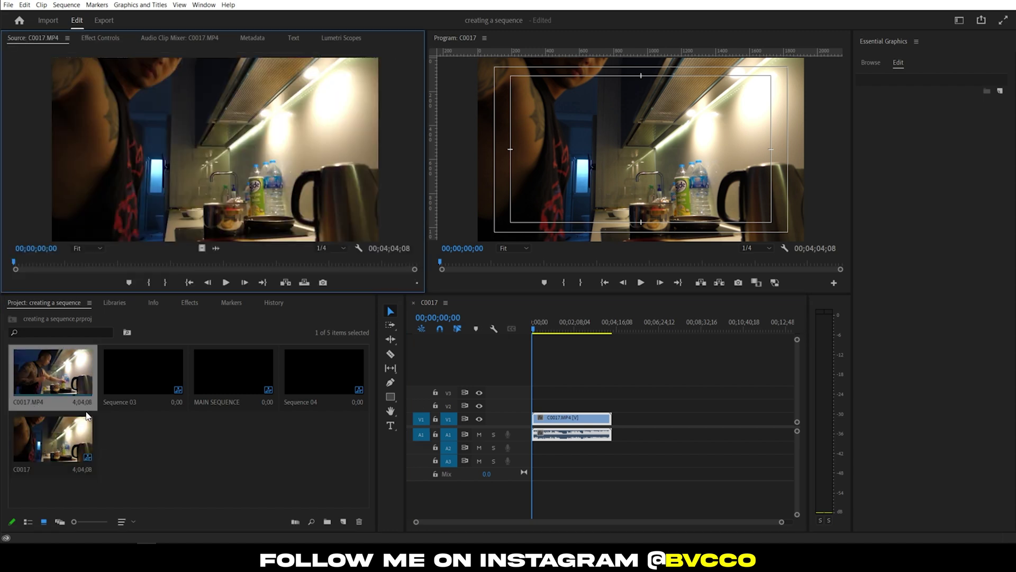
pyautogui.click(499, 427)
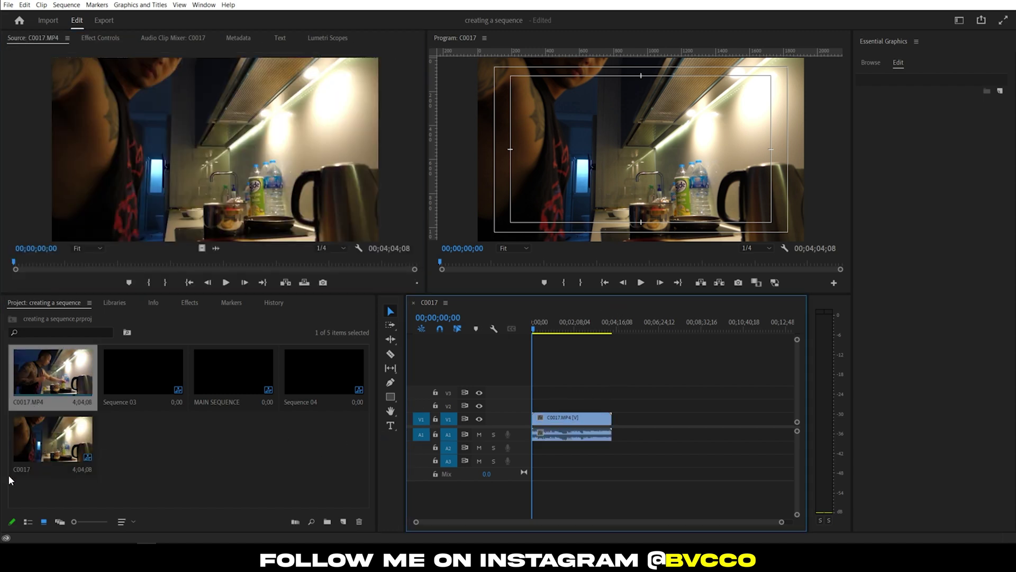
# Delete Sequence 03, MAIN SEQUENCE and Sequence 04 from the project
pyautogui.moveTo(313, 431); pyautogui.dragTo(132, 348)
pyautogui.press('Delete')
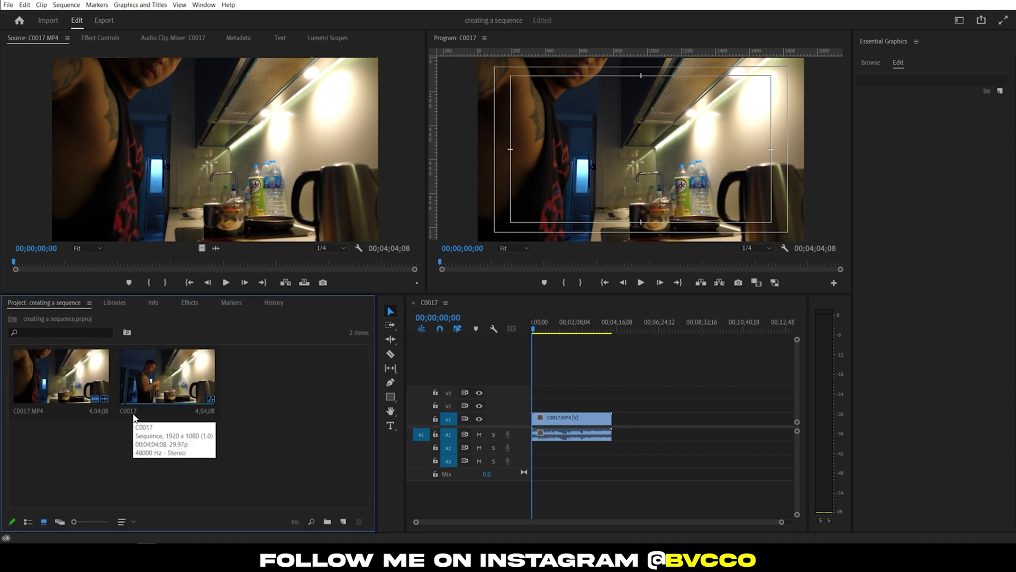
pyautogui.click(132, 416)
pyautogui.click(132, 416)
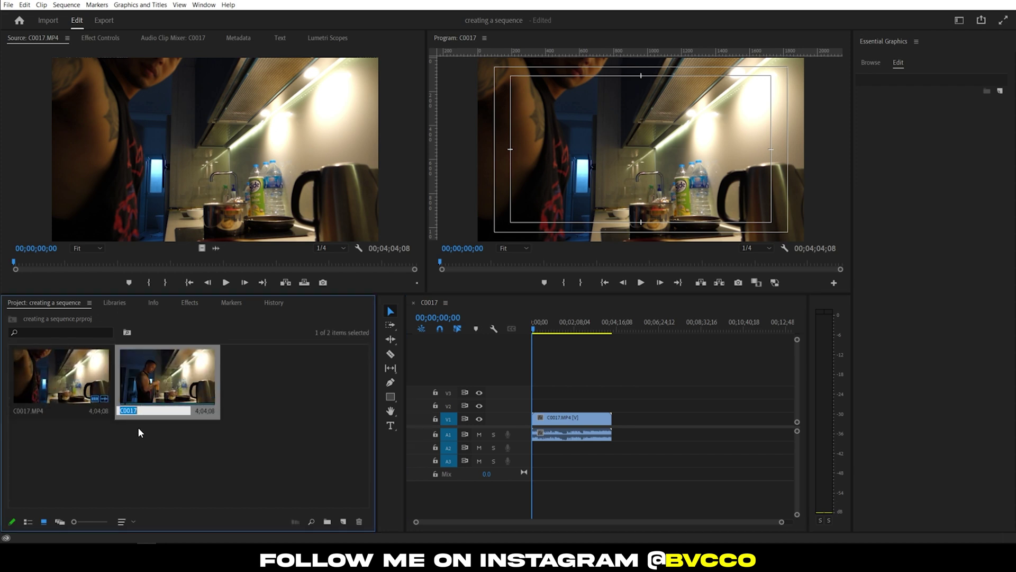
pyautogui.press('Escape')
# Switch to list view and rename the C0017 sequence to 'main seq'
pyautogui.click(28, 522)
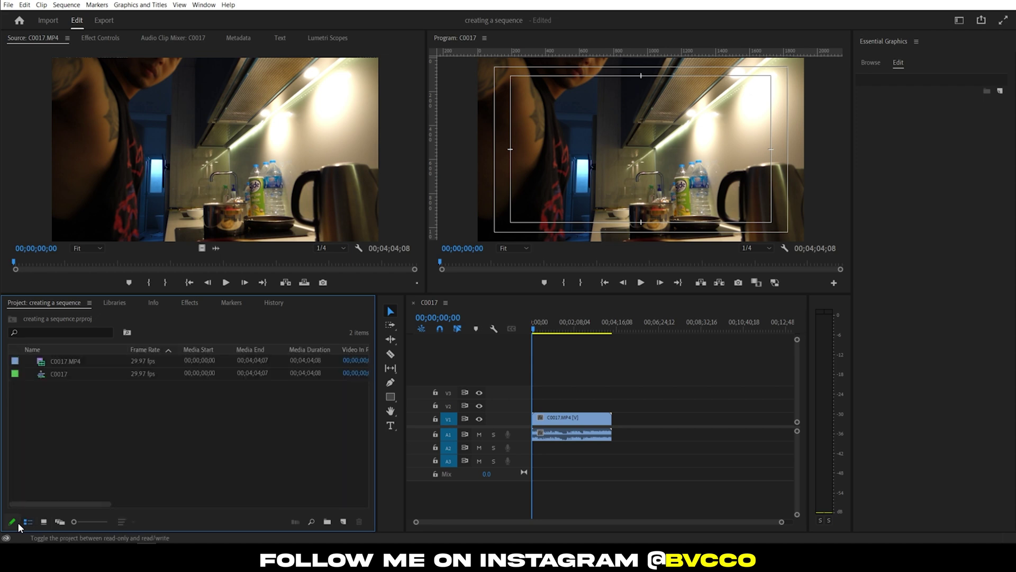
pyautogui.click(66, 371)
pyautogui.click(59, 373)
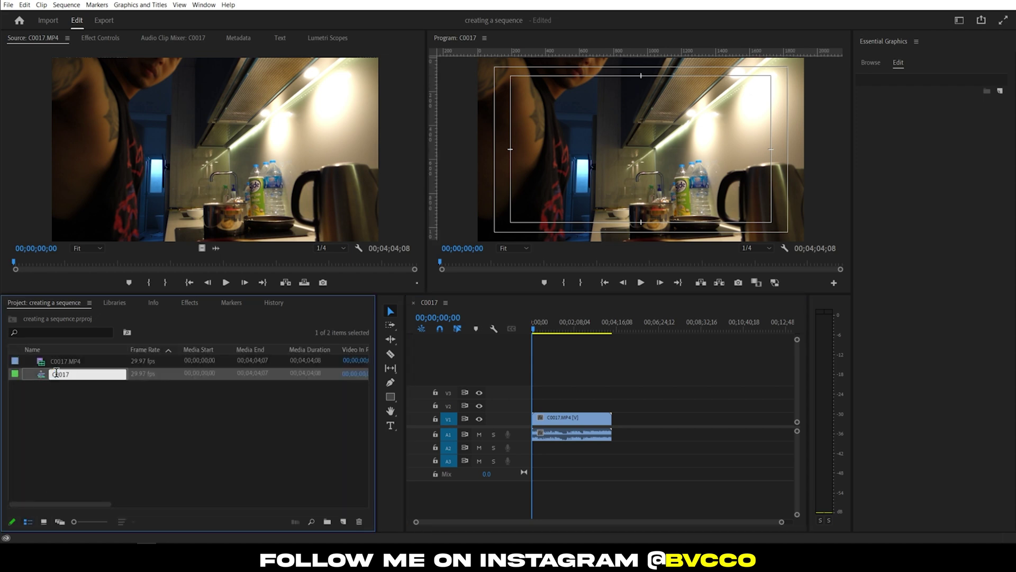
pyautogui.write('main seq')
pyautogui.click(127, 420)
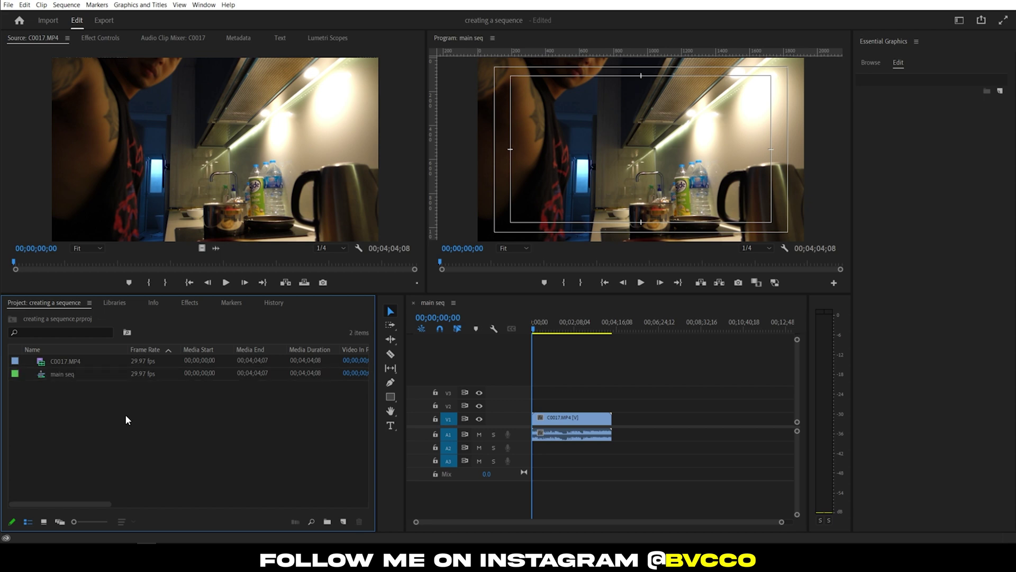
# Duplicate the 'main seq' sequence to create 'main seq Copy 01' in the Project panel
pyautogui.rightClick(86, 374)
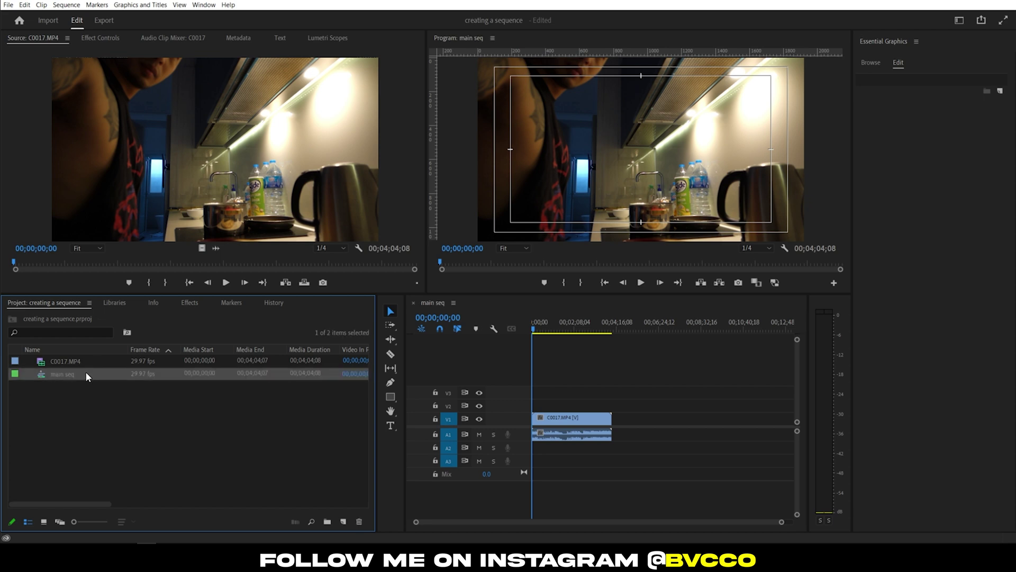
pyautogui.click(124, 90)
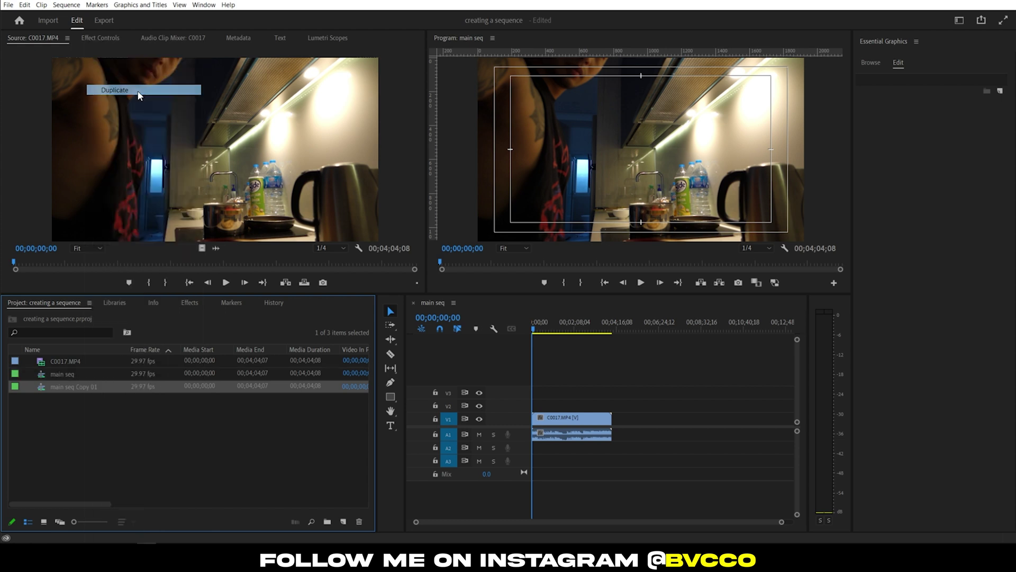
pyautogui.click(101, 375)
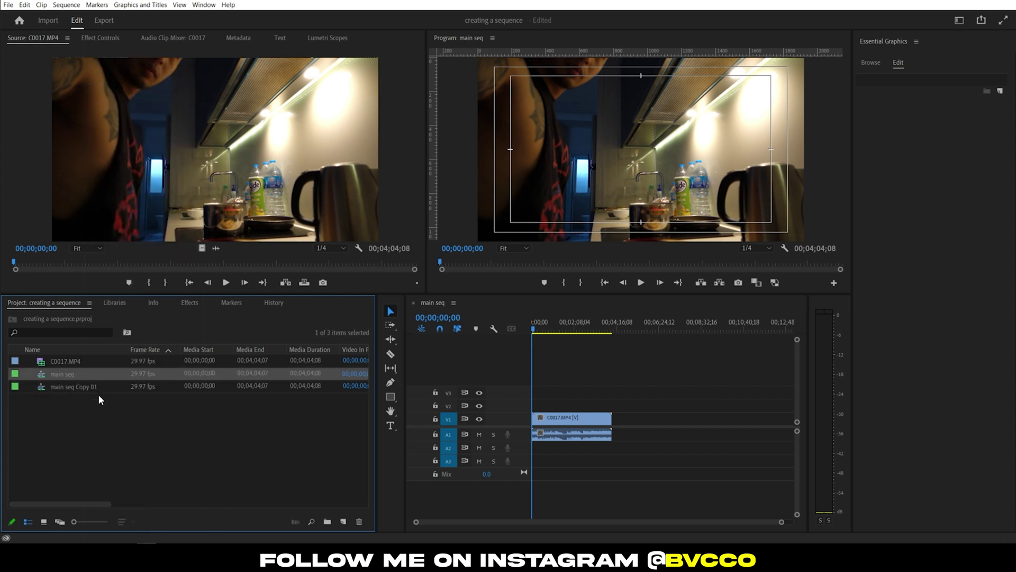
pyautogui.click(60, 390)
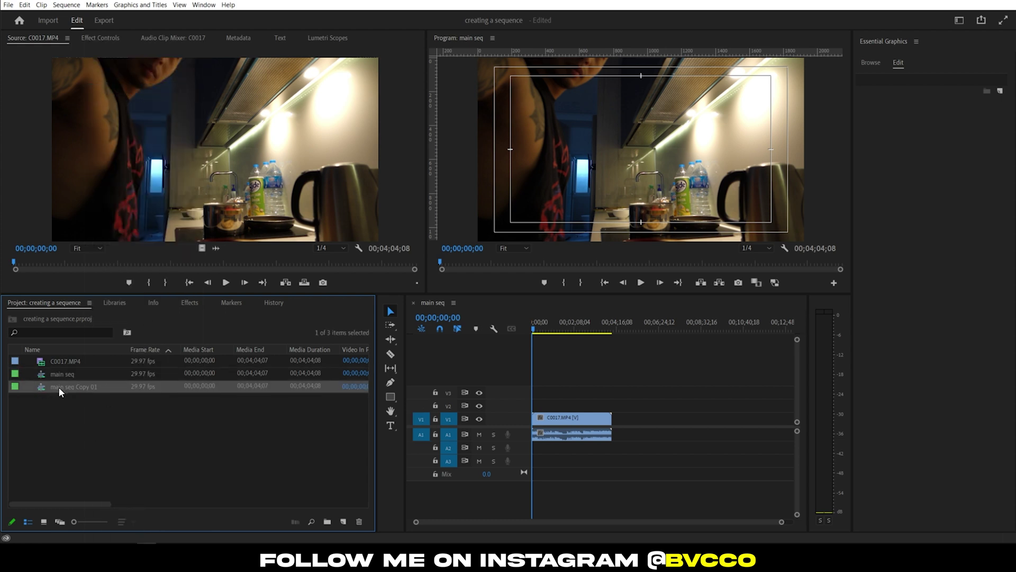